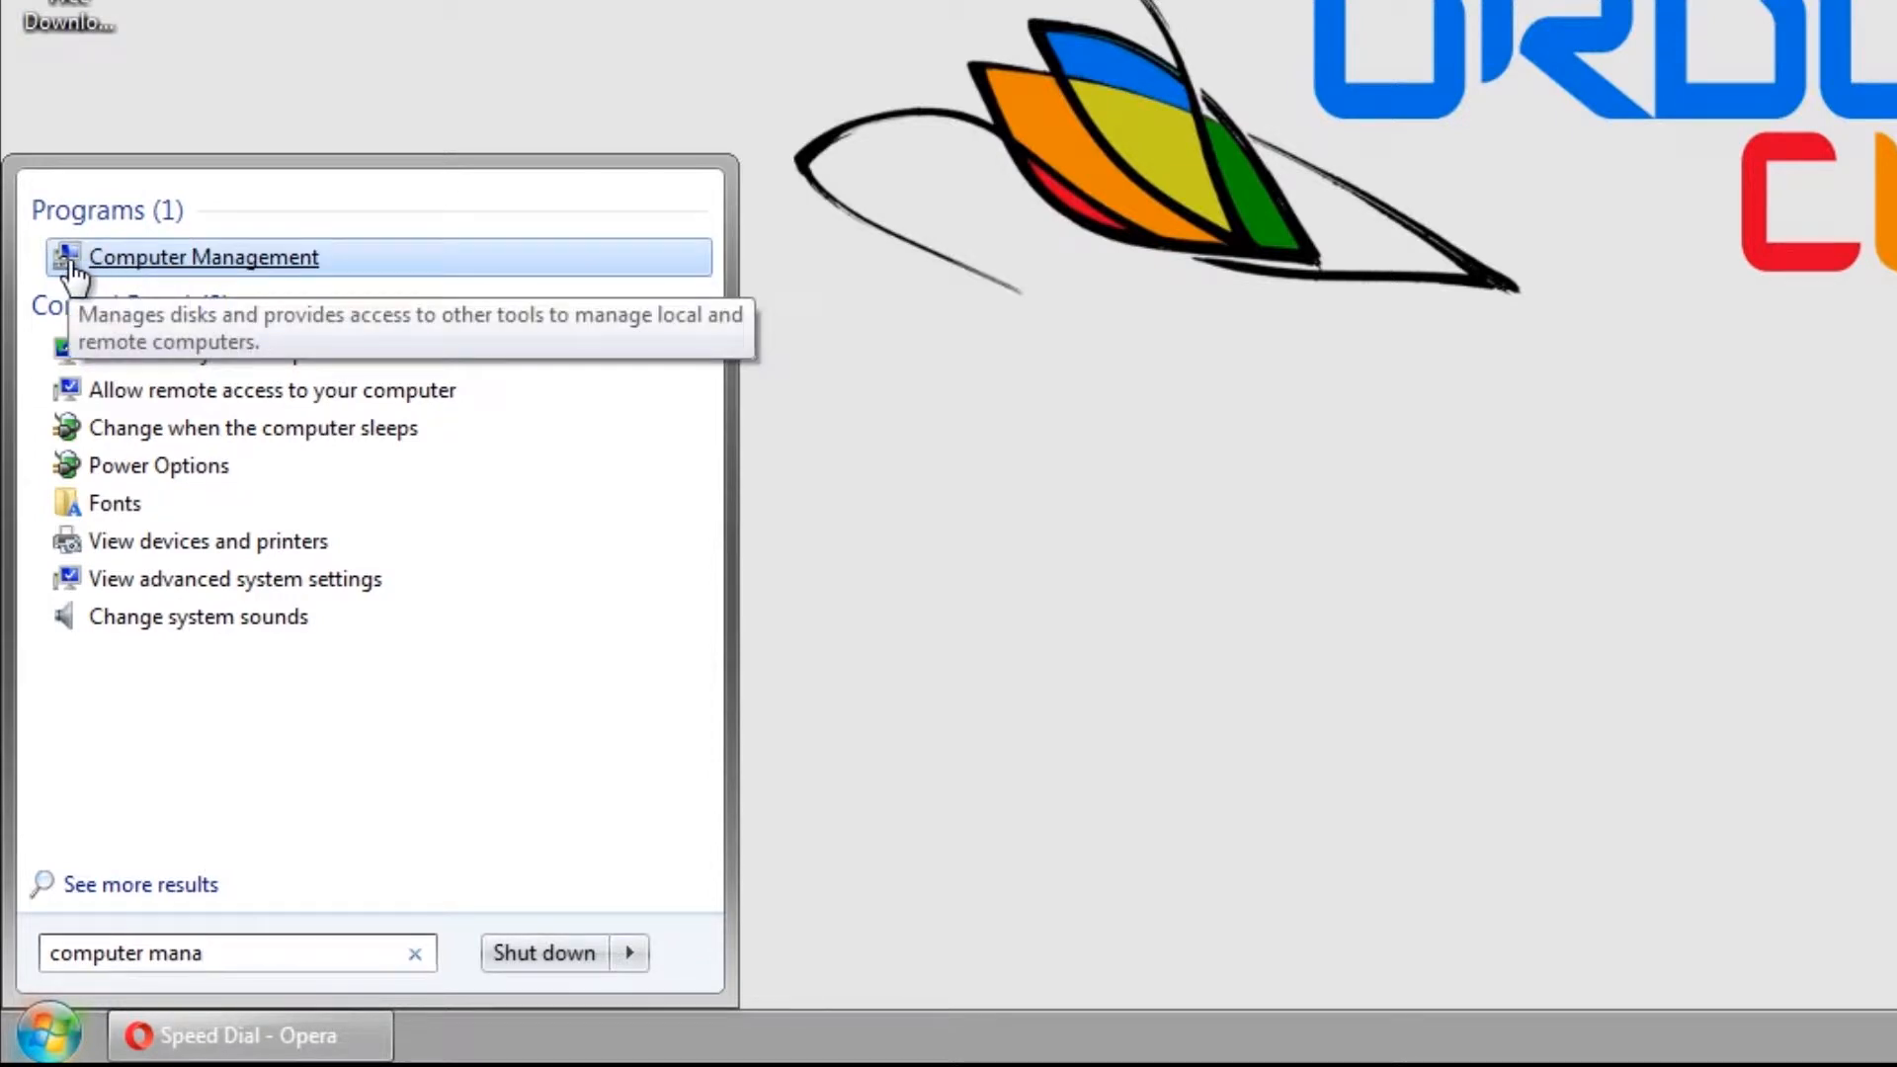
# Open Computer Management and display Disk Management under Storage.
pyautogui.click(74, 262)
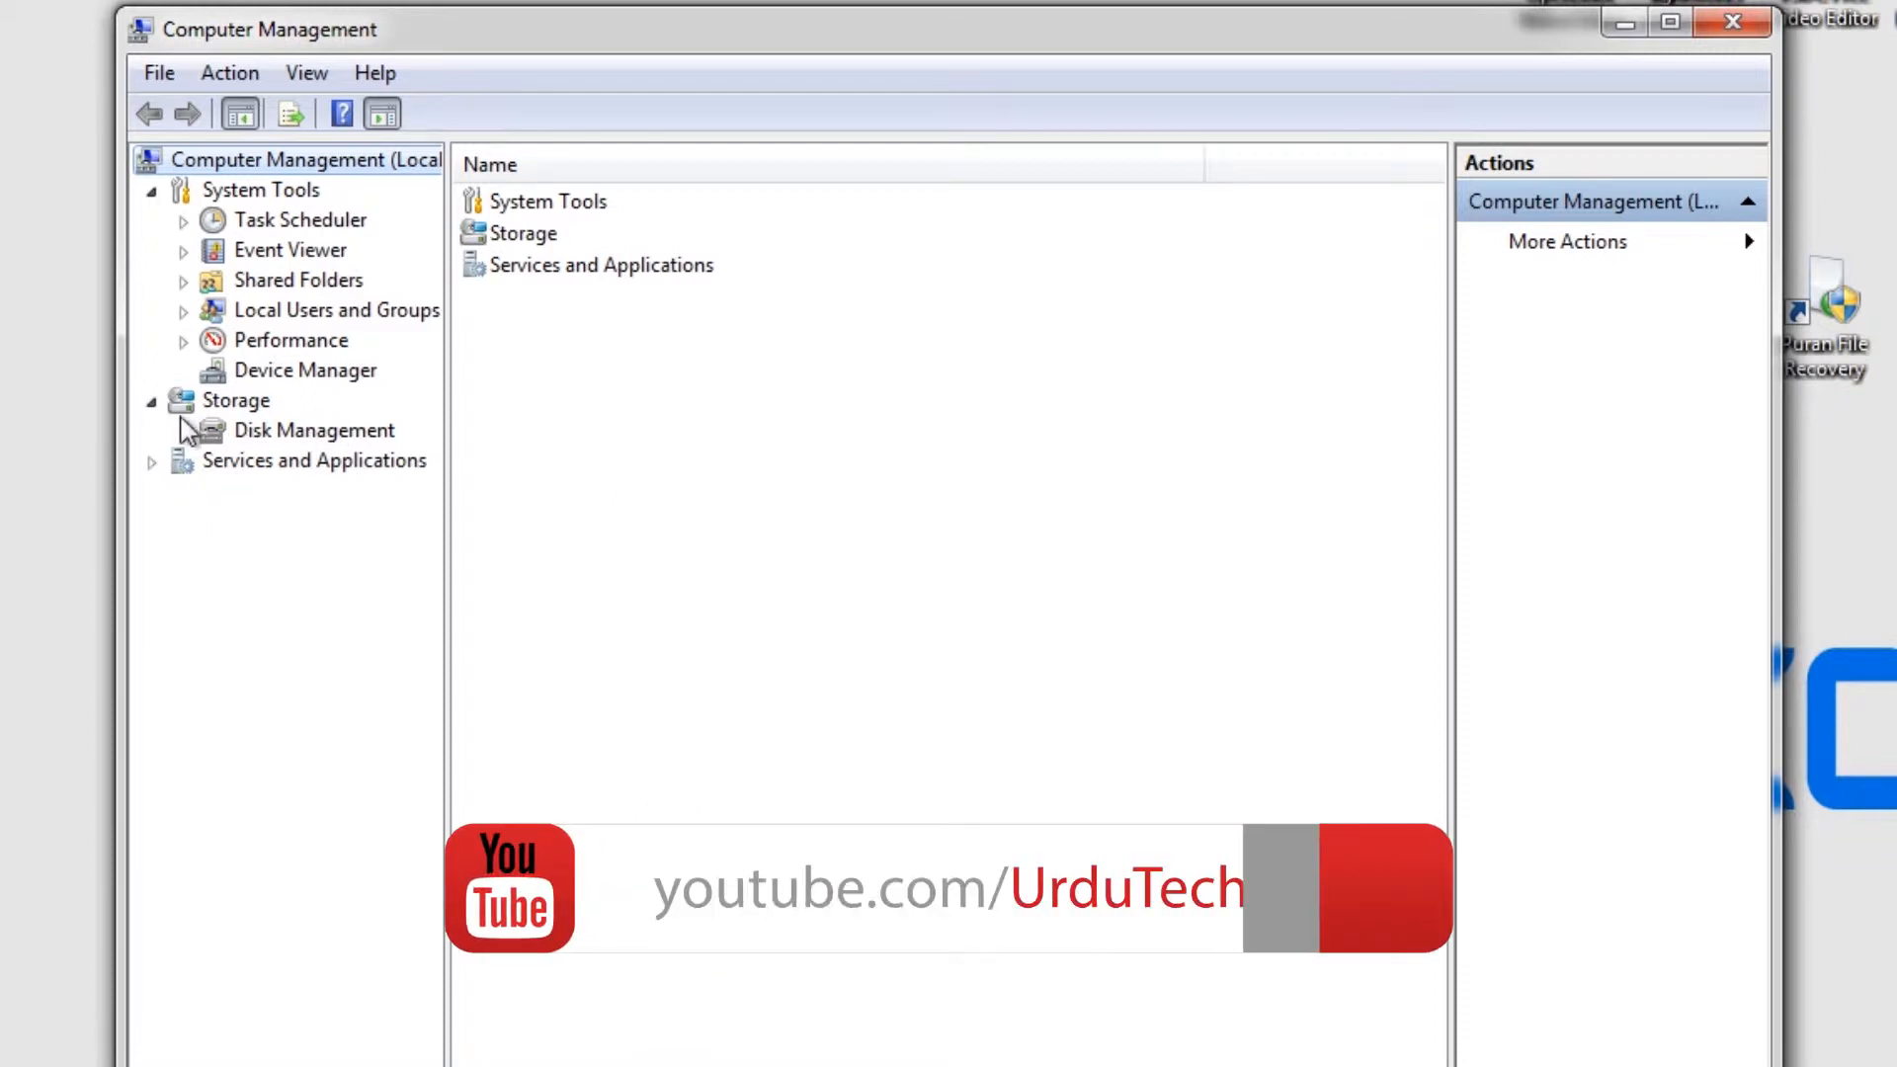
pyautogui.click(219, 403)
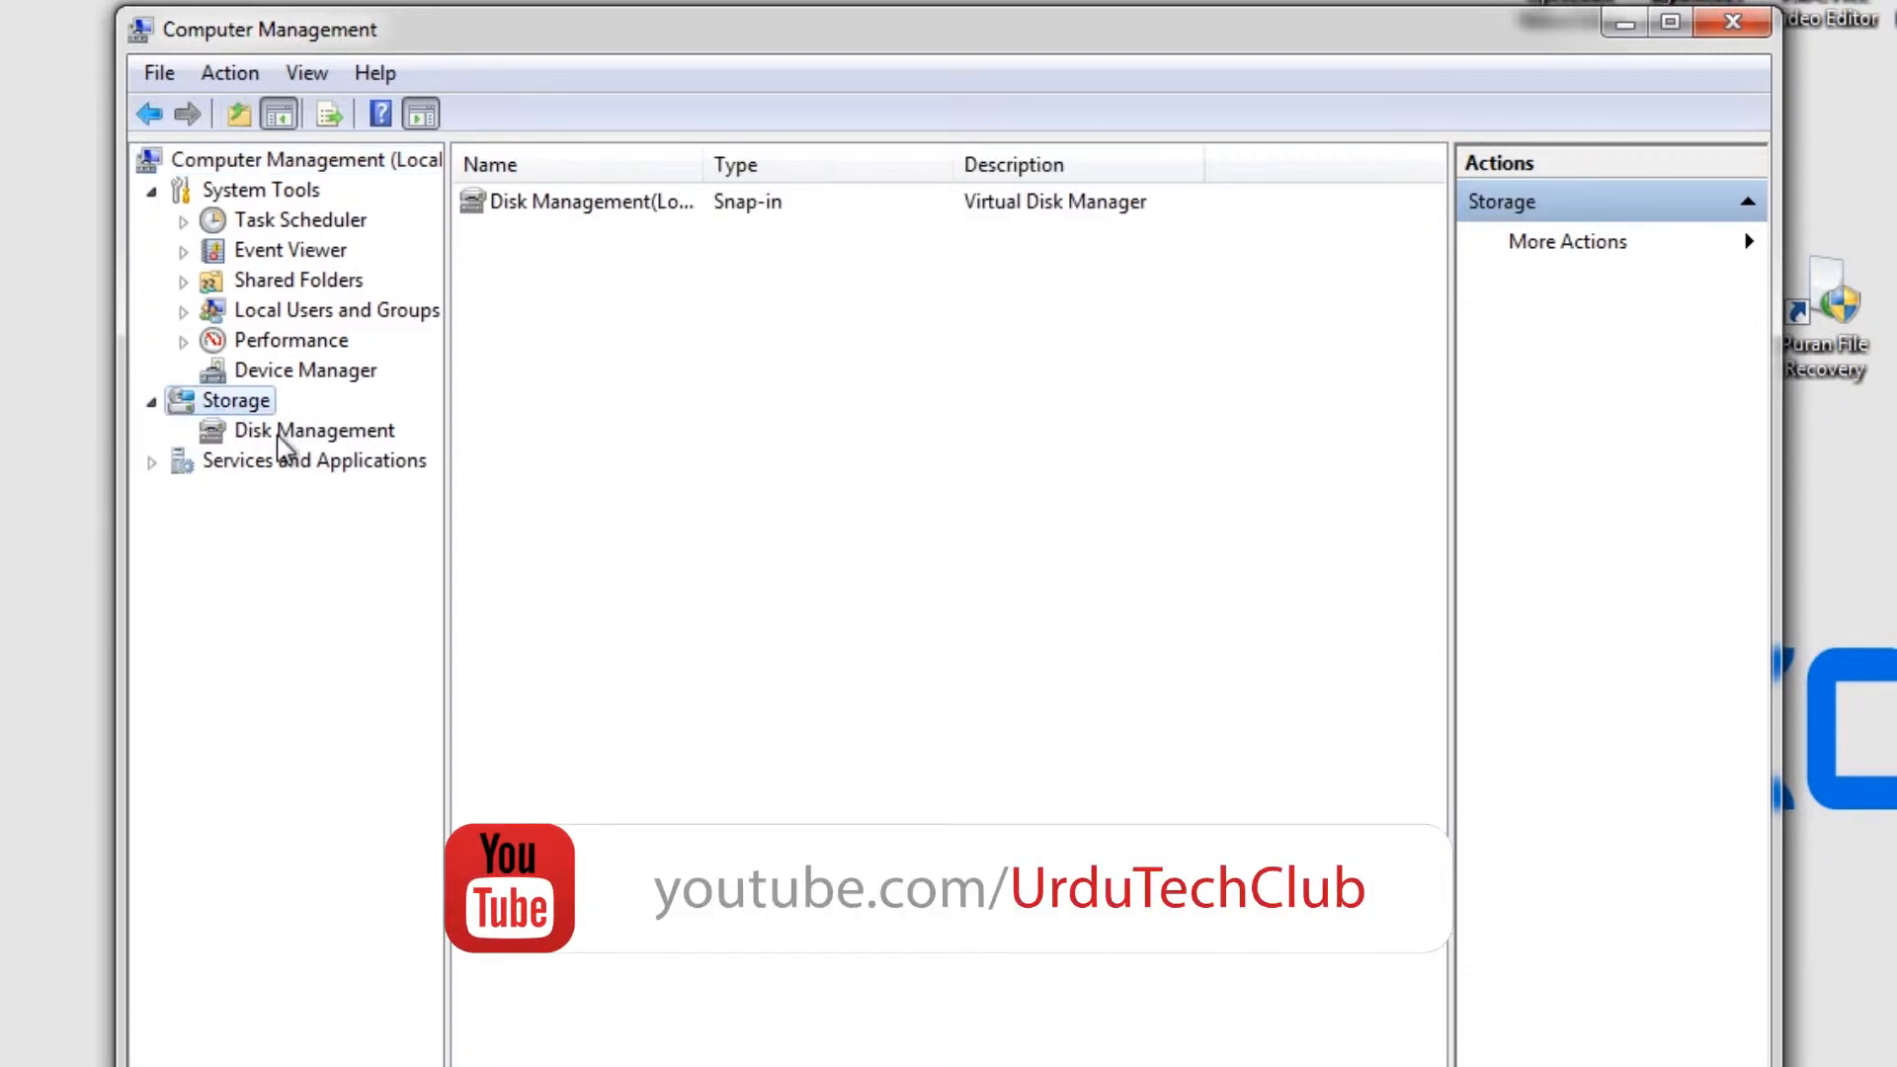
pyautogui.click(281, 435)
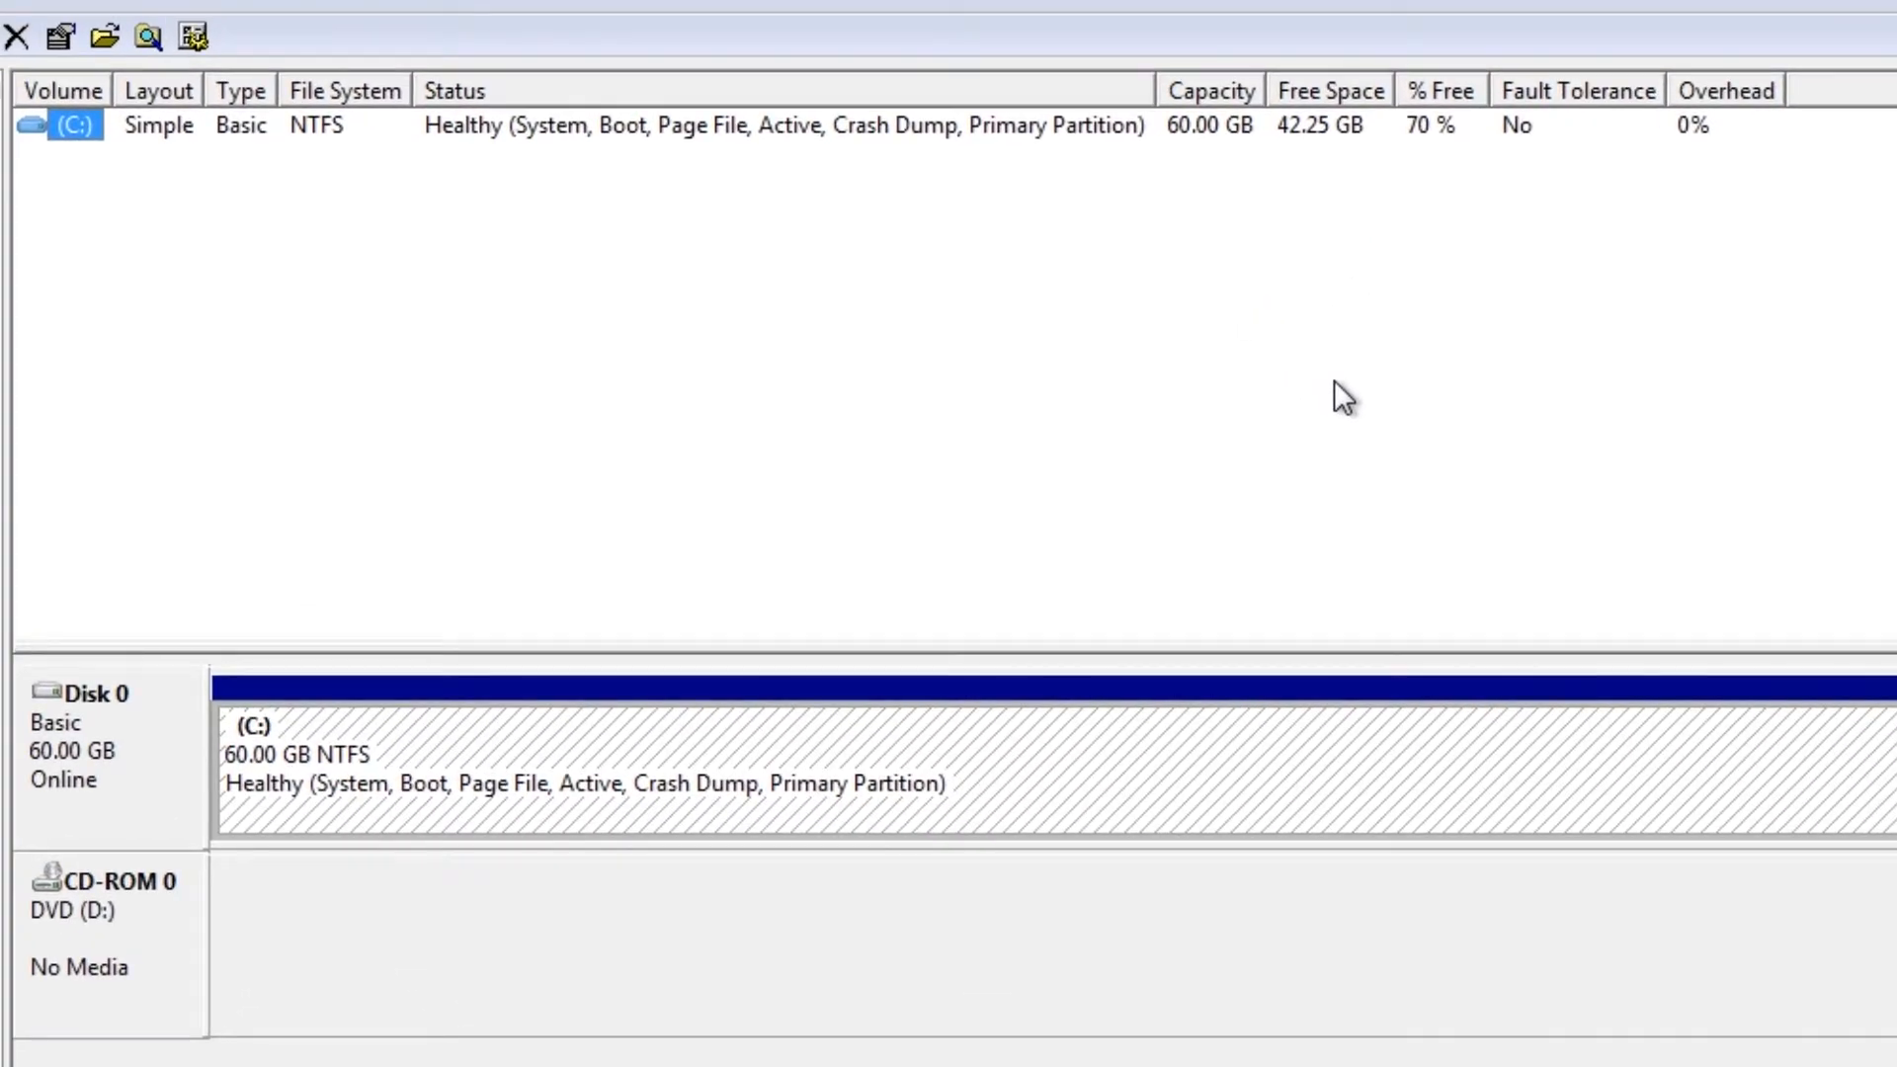
pyautogui.click(1334, 383)
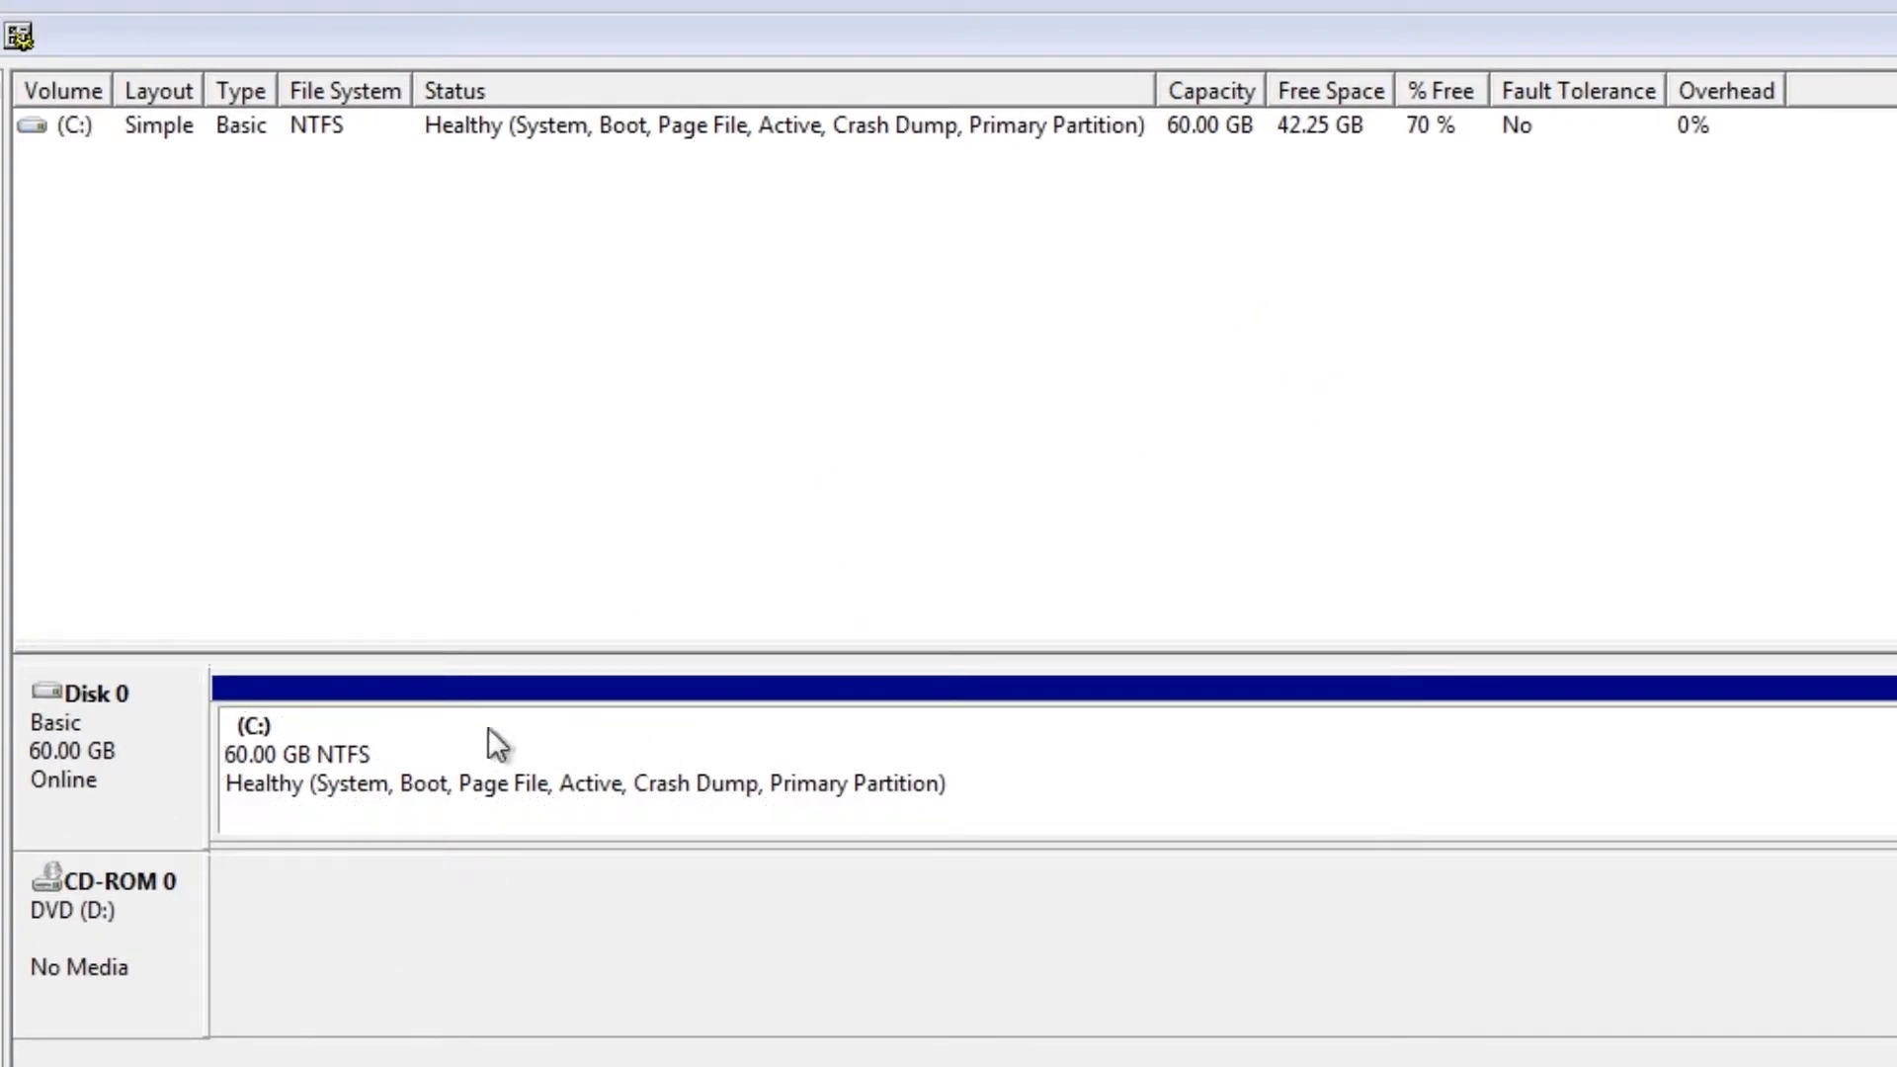
pyautogui.click(72, 128)
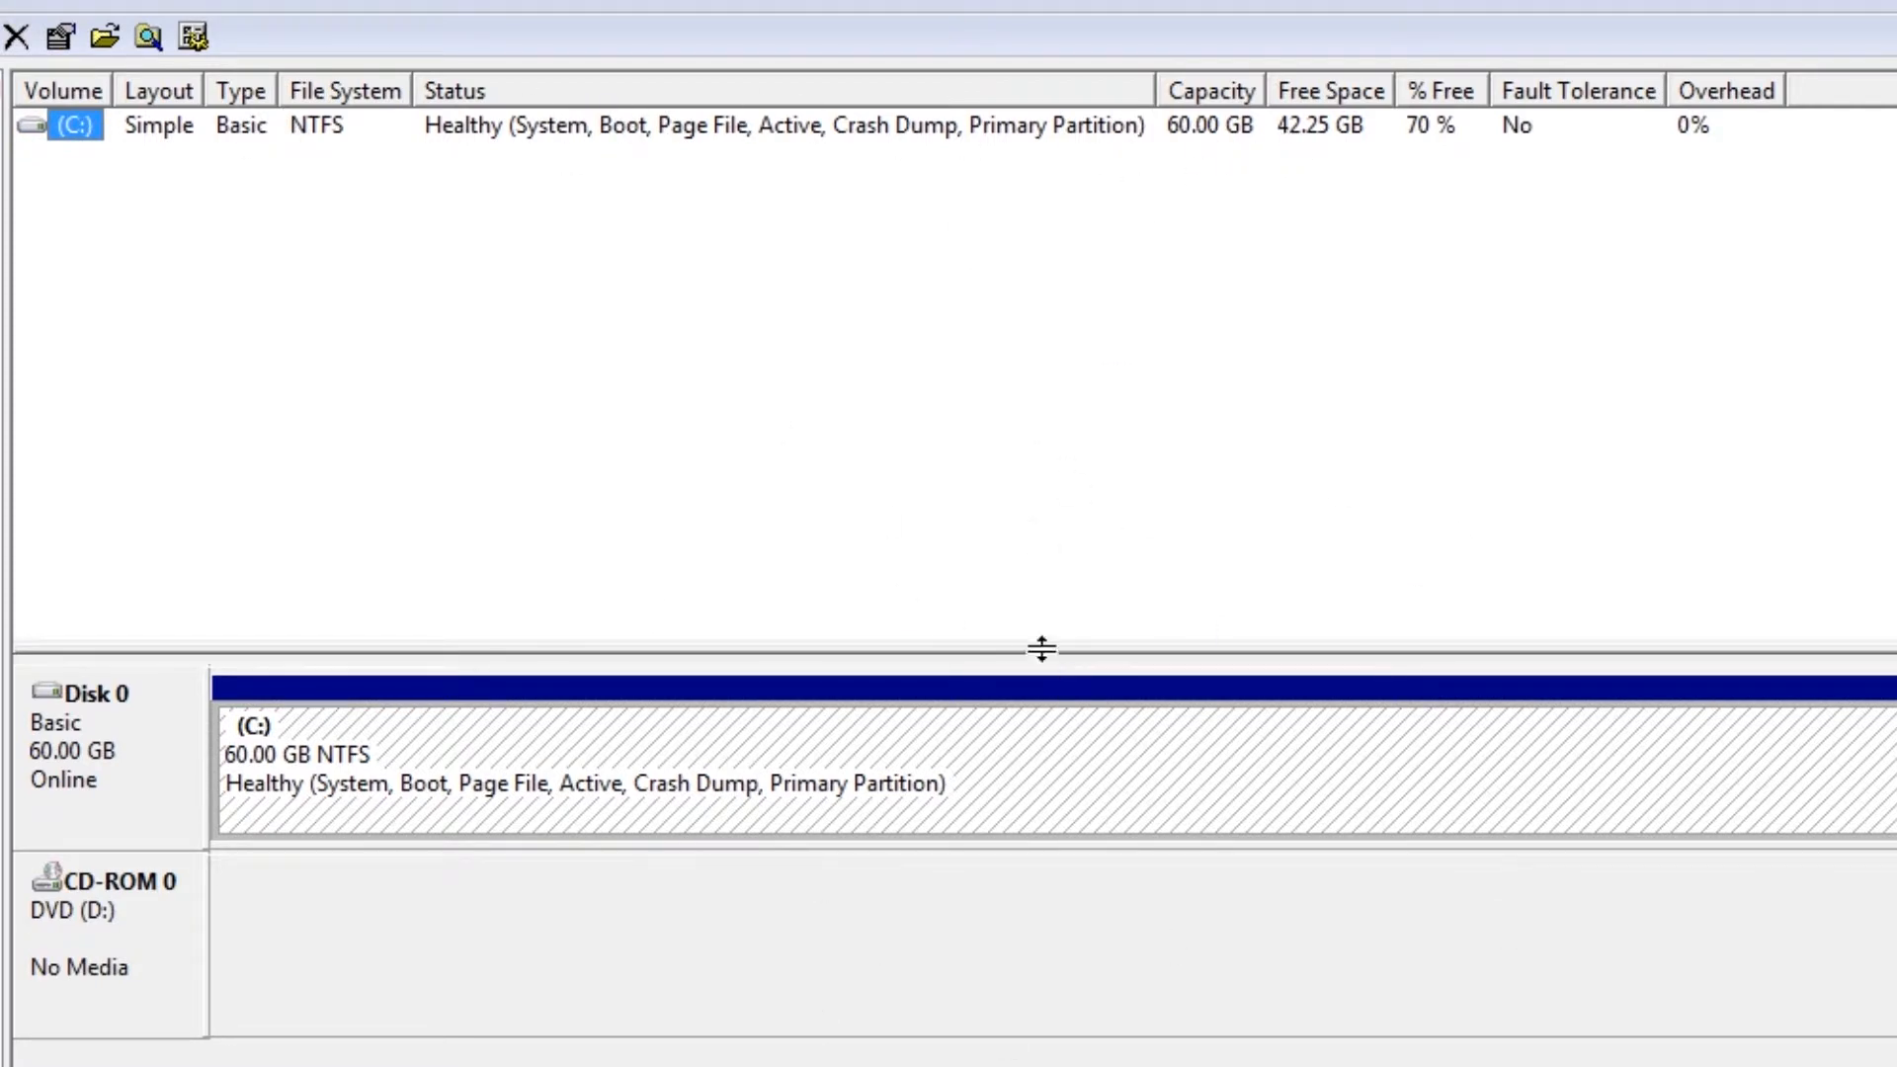
pyautogui.click(1083, 317)
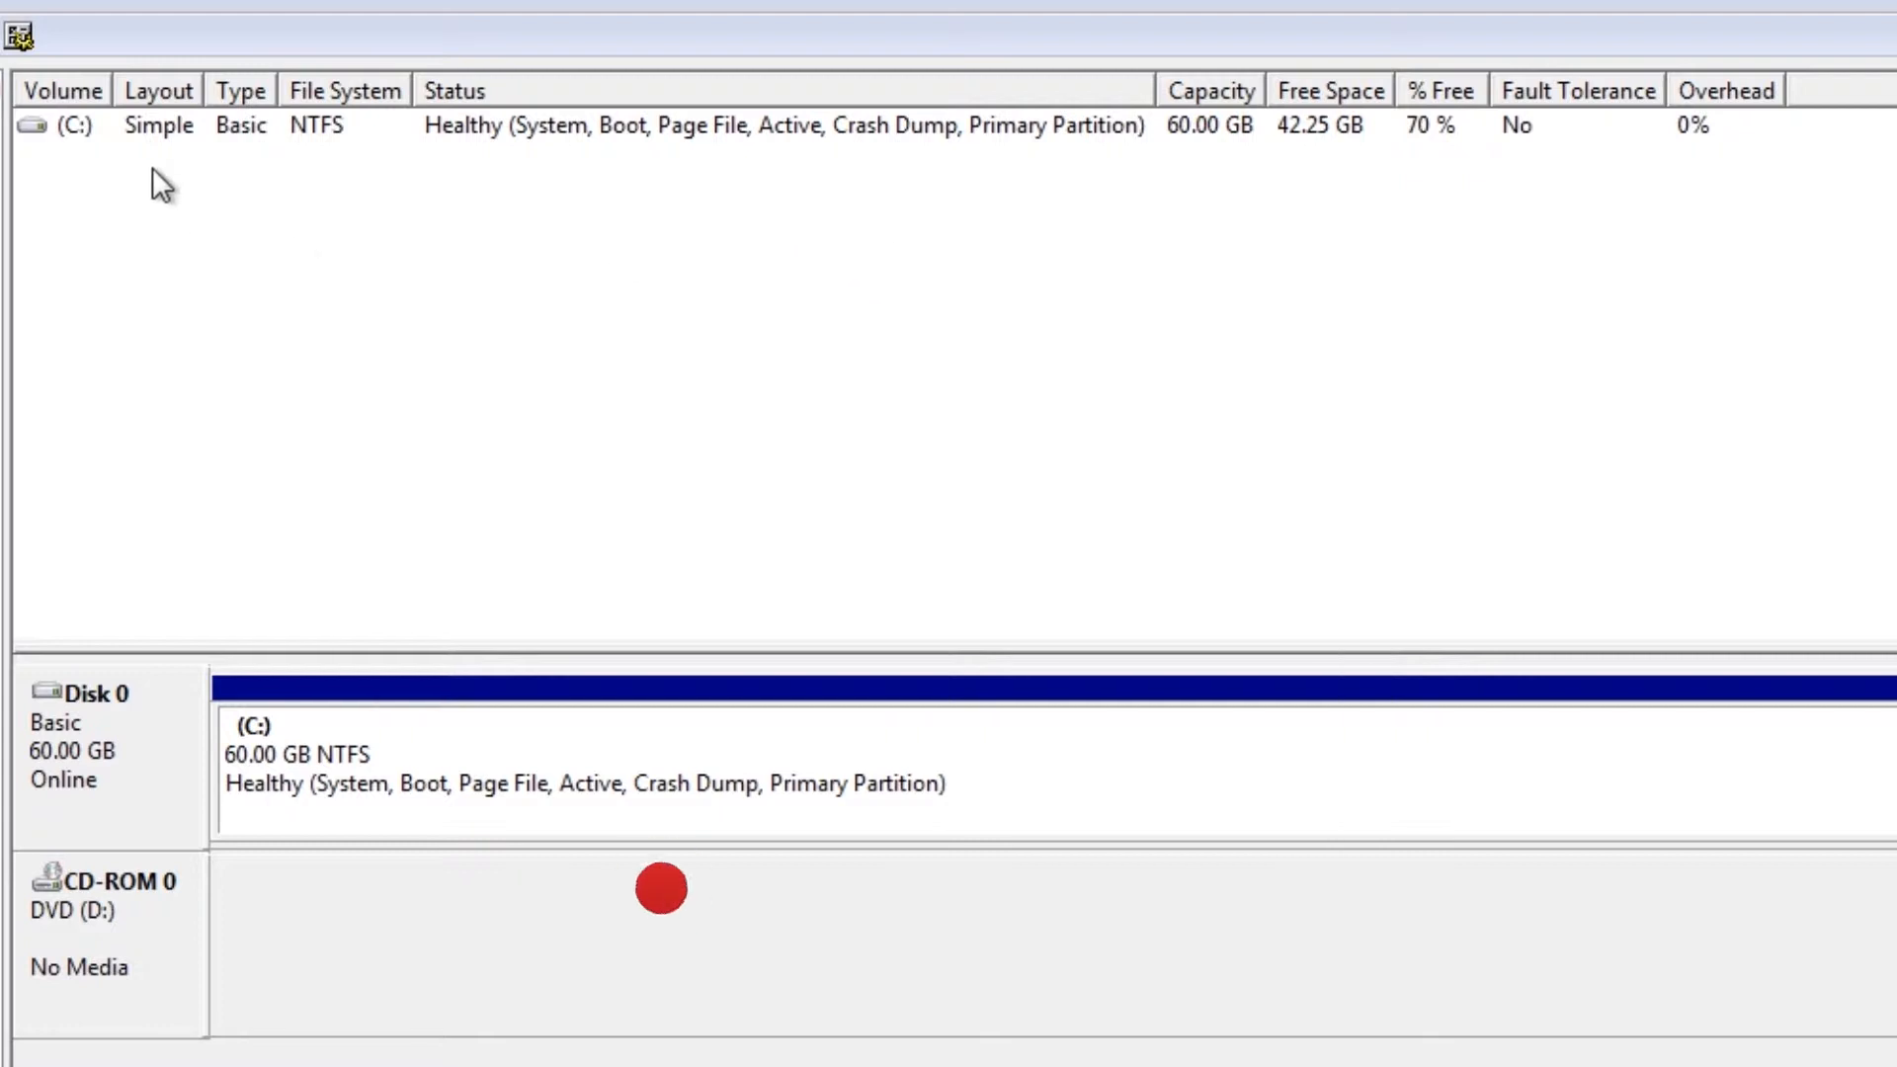
# Shrink the C: volume on Disk 0 by 12000 MB.
pyautogui.click(85, 125)
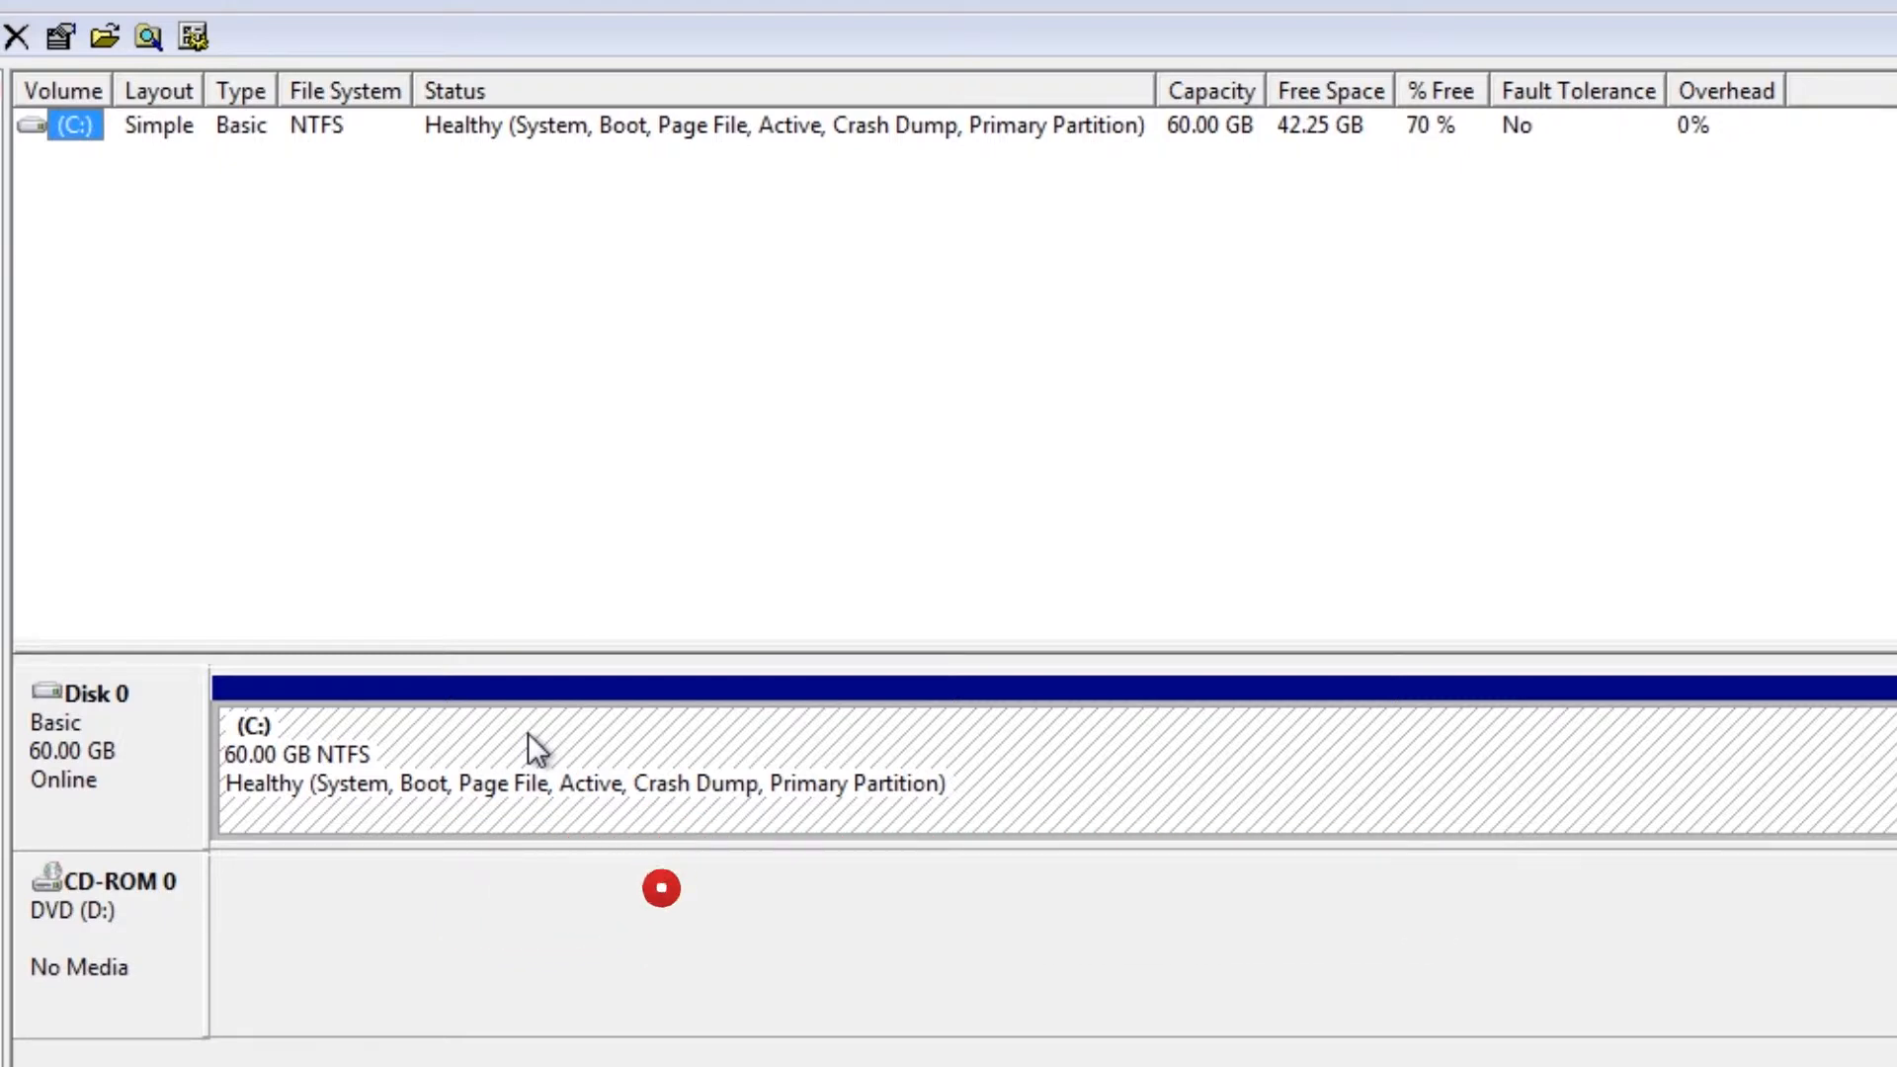
pyautogui.rightClick(530, 734)
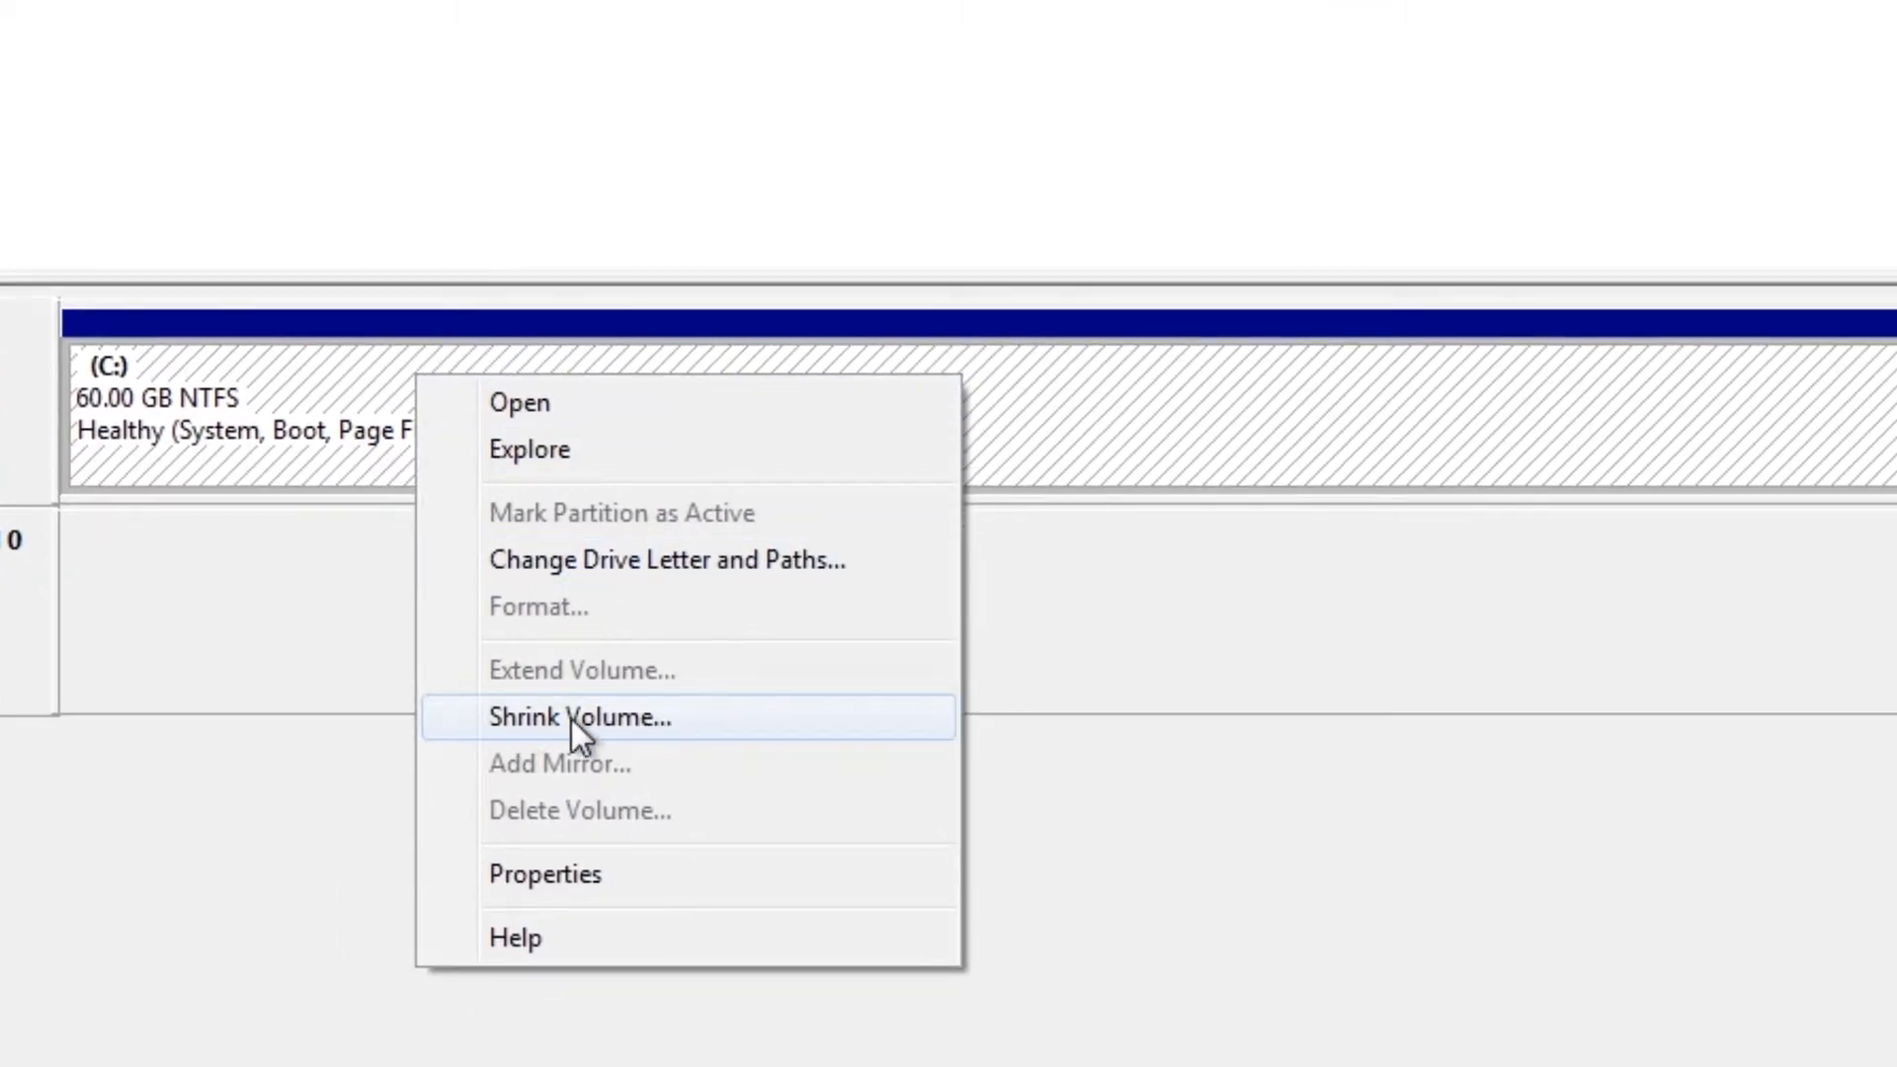
pyautogui.click(572, 719)
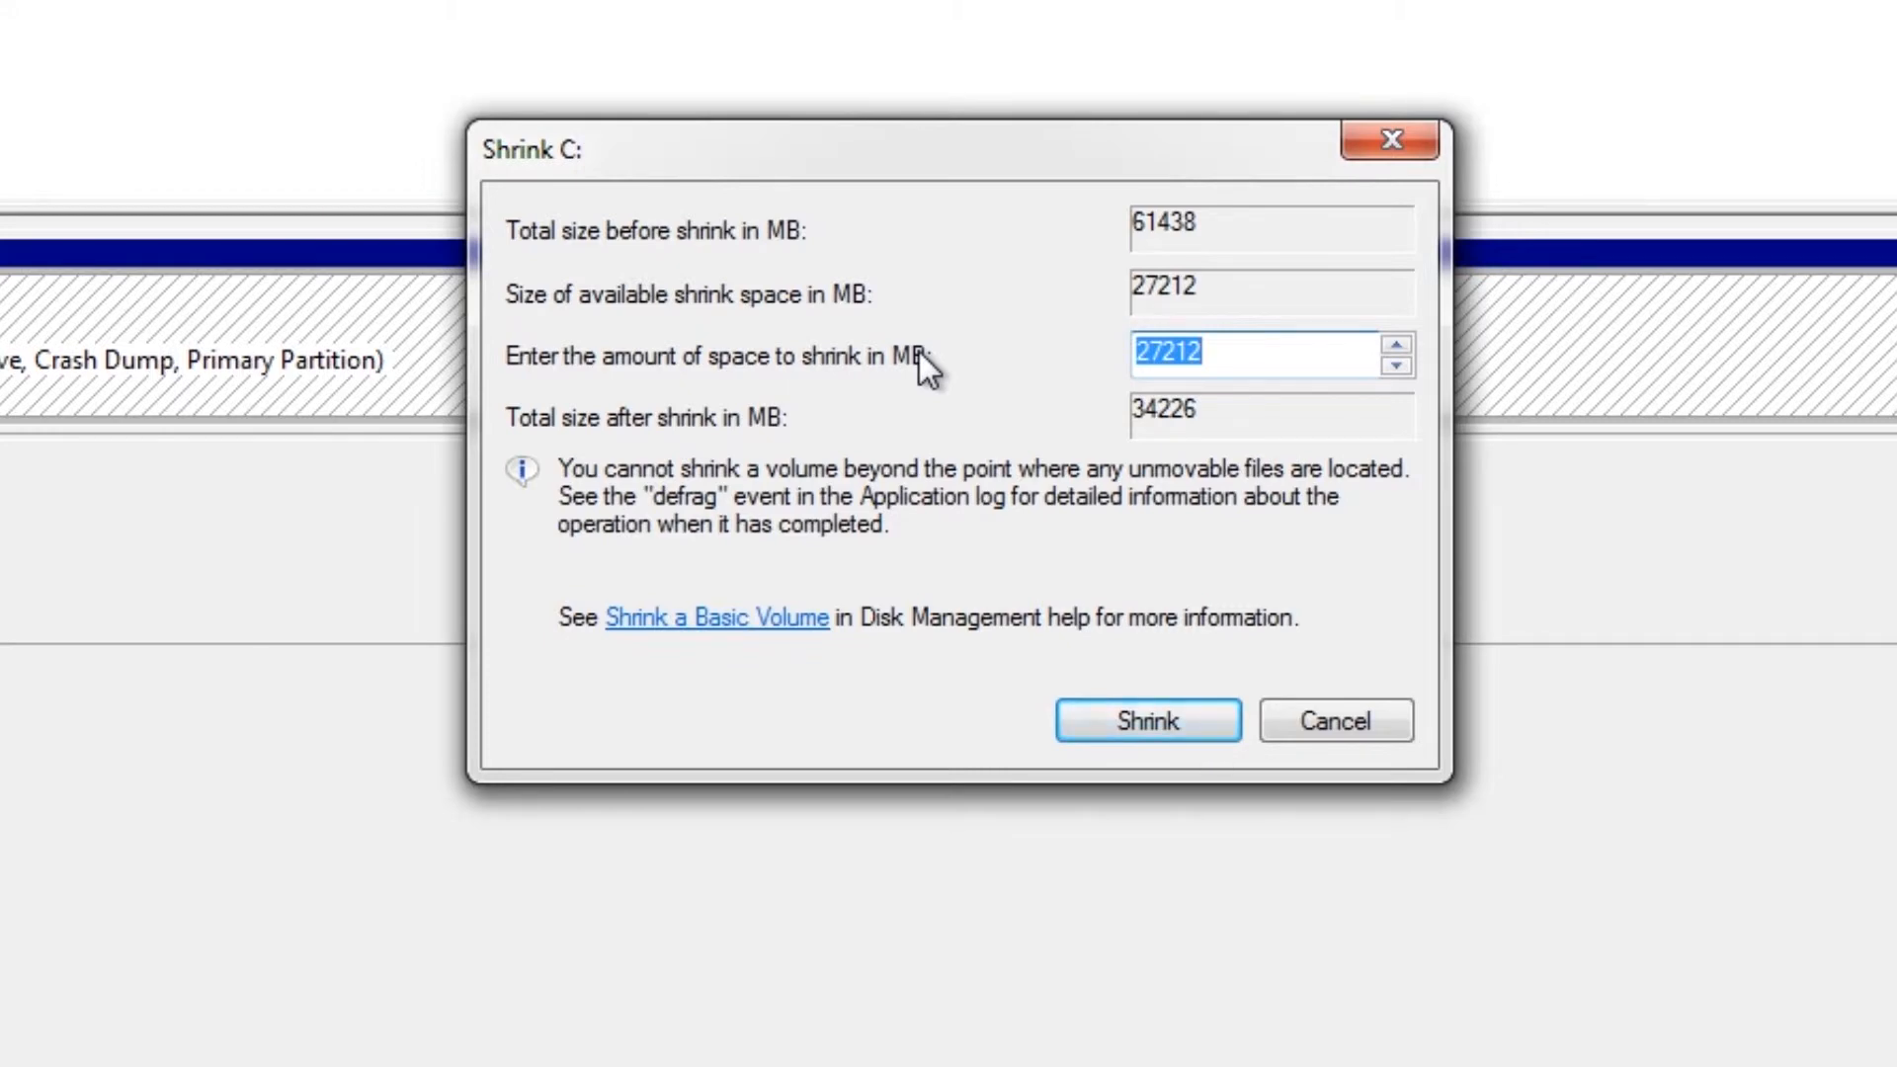
pyautogui.click(1207, 356)
pyautogui.doubleClick(1211, 358)
pyautogui.write('12000')
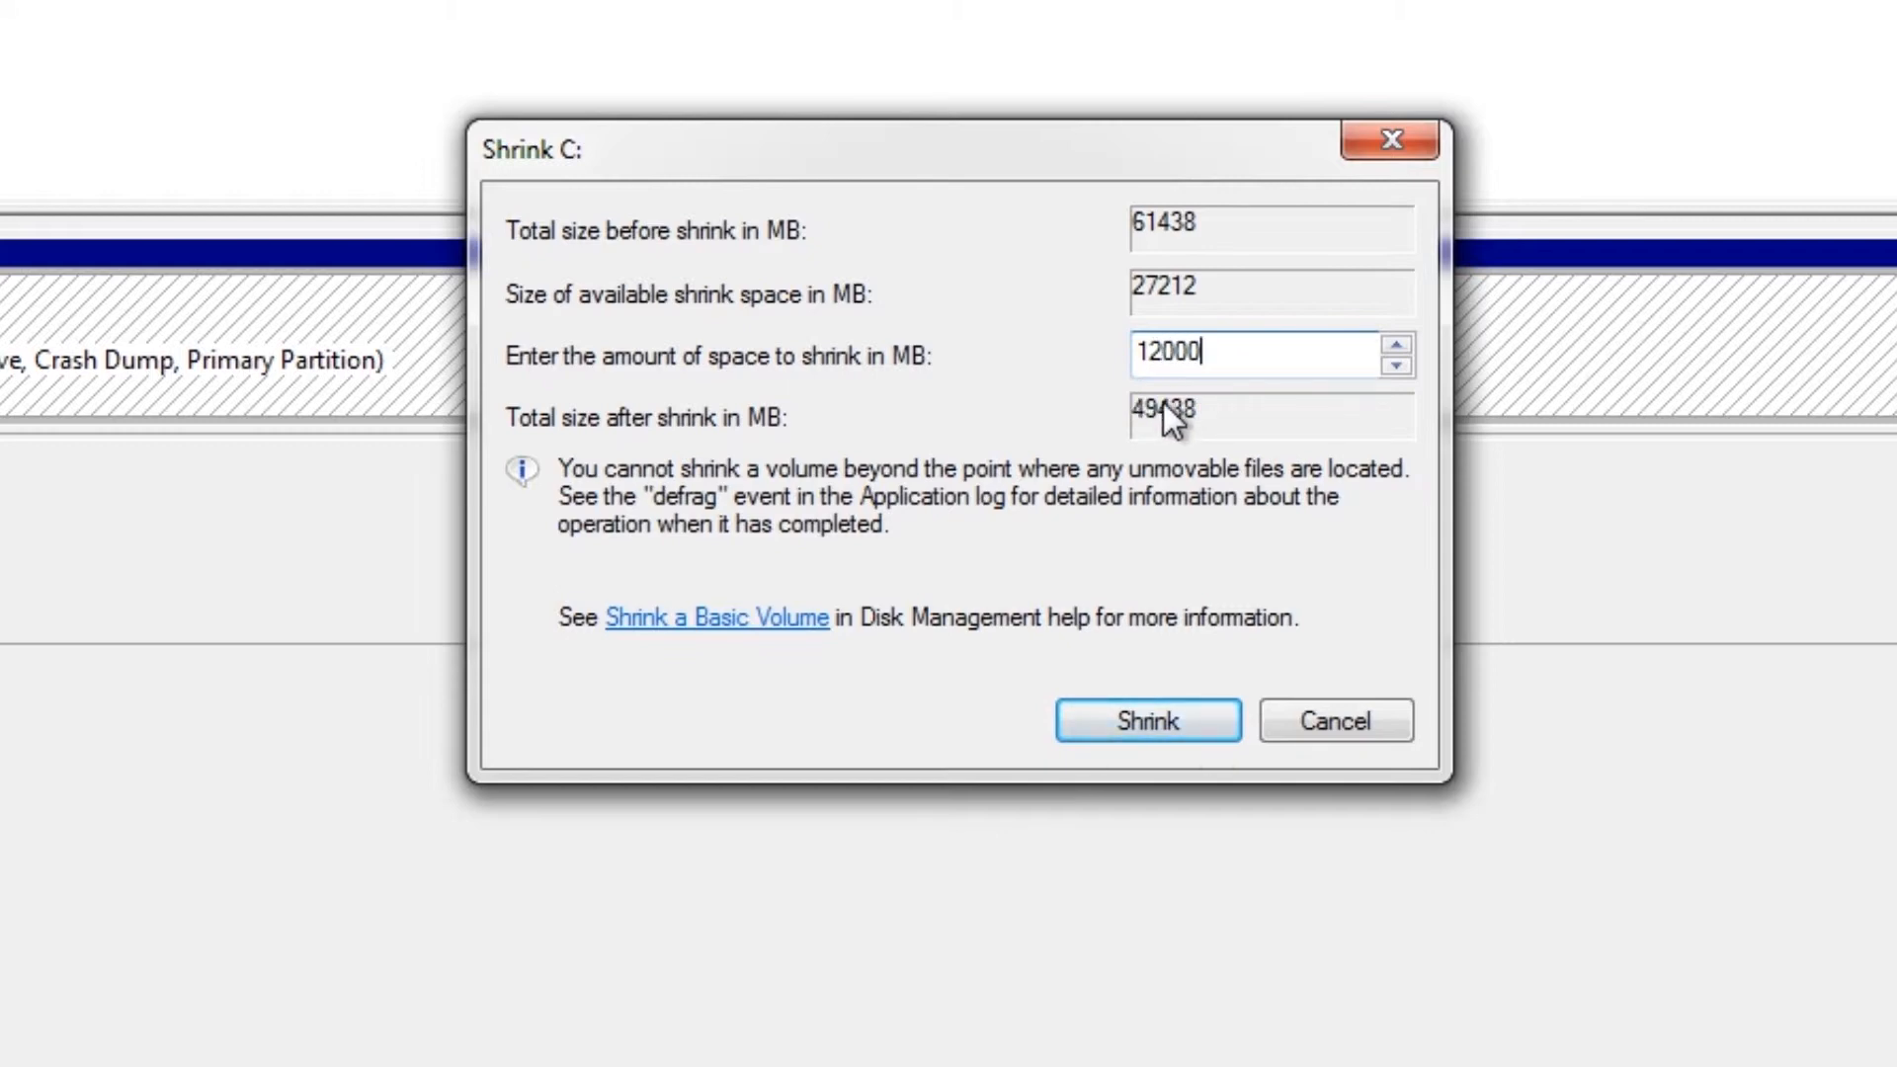
pyautogui.doubleClick(1192, 358)
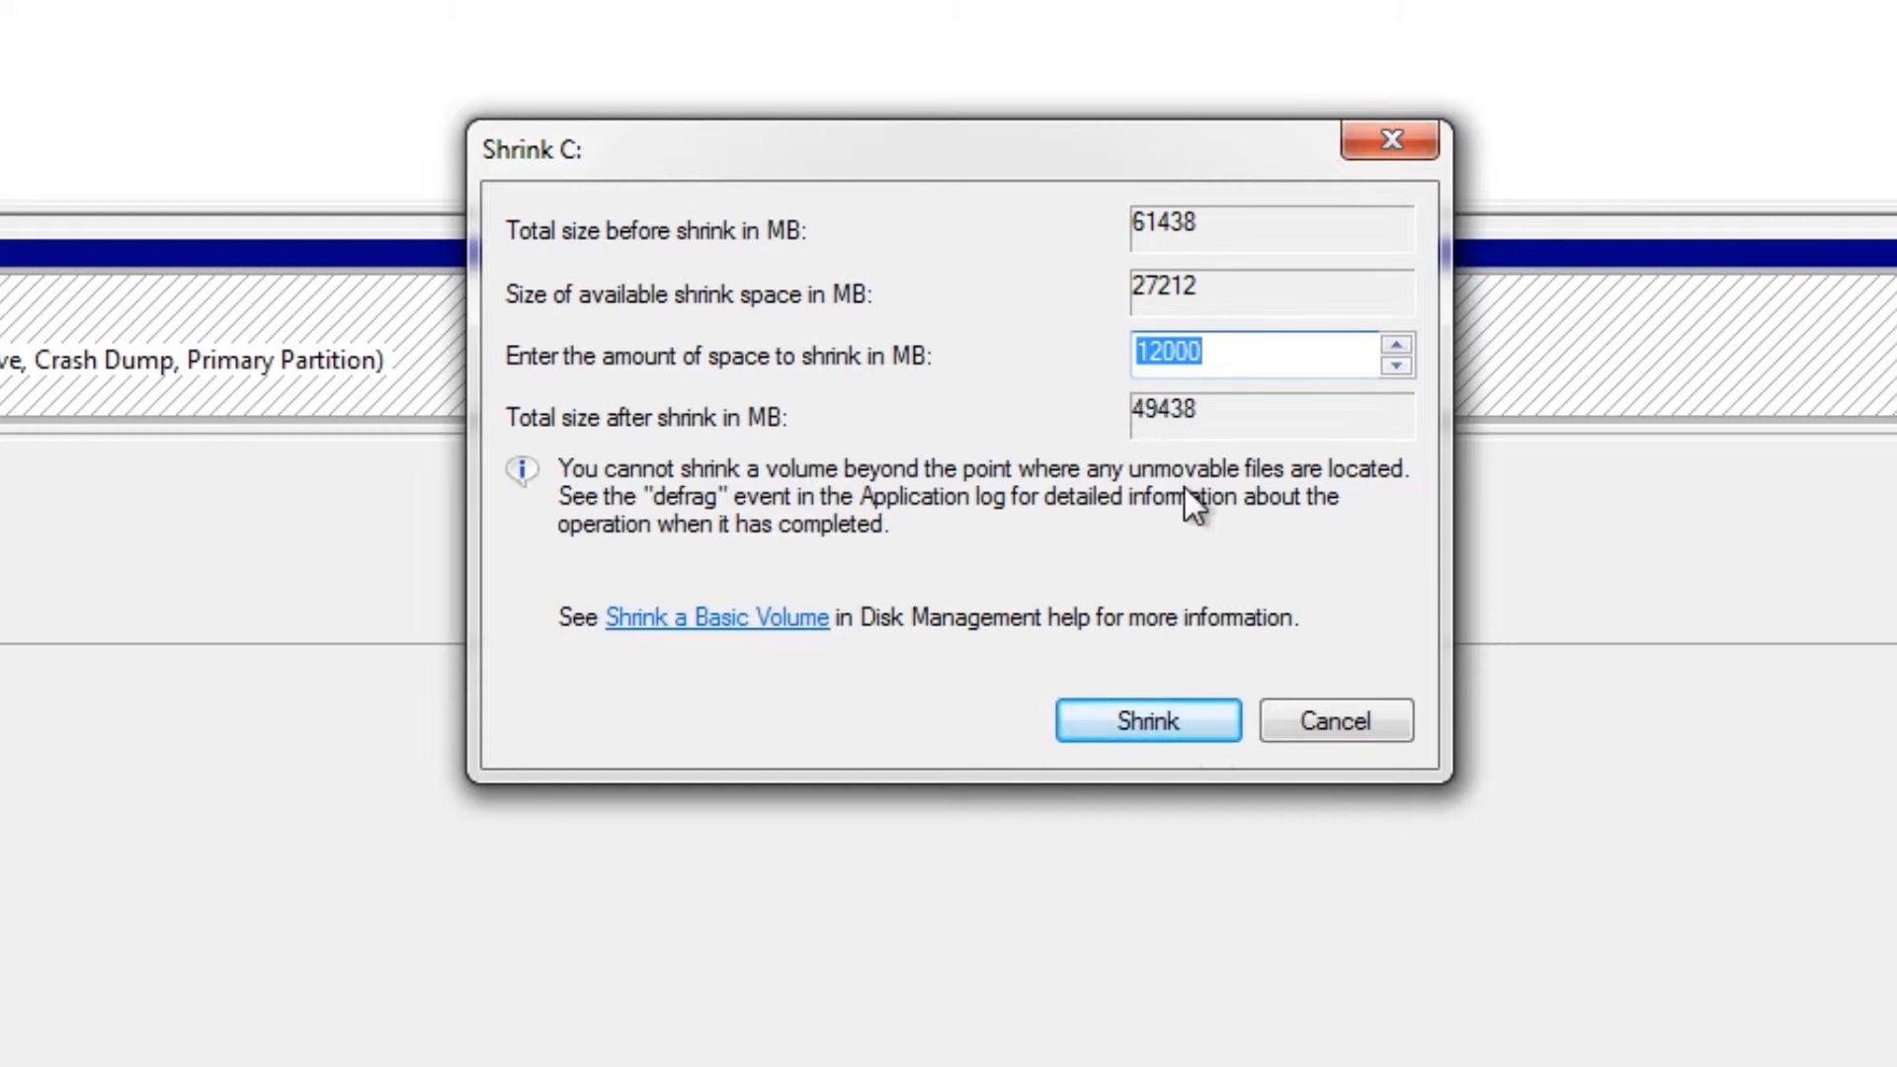
pyautogui.click(1133, 733)
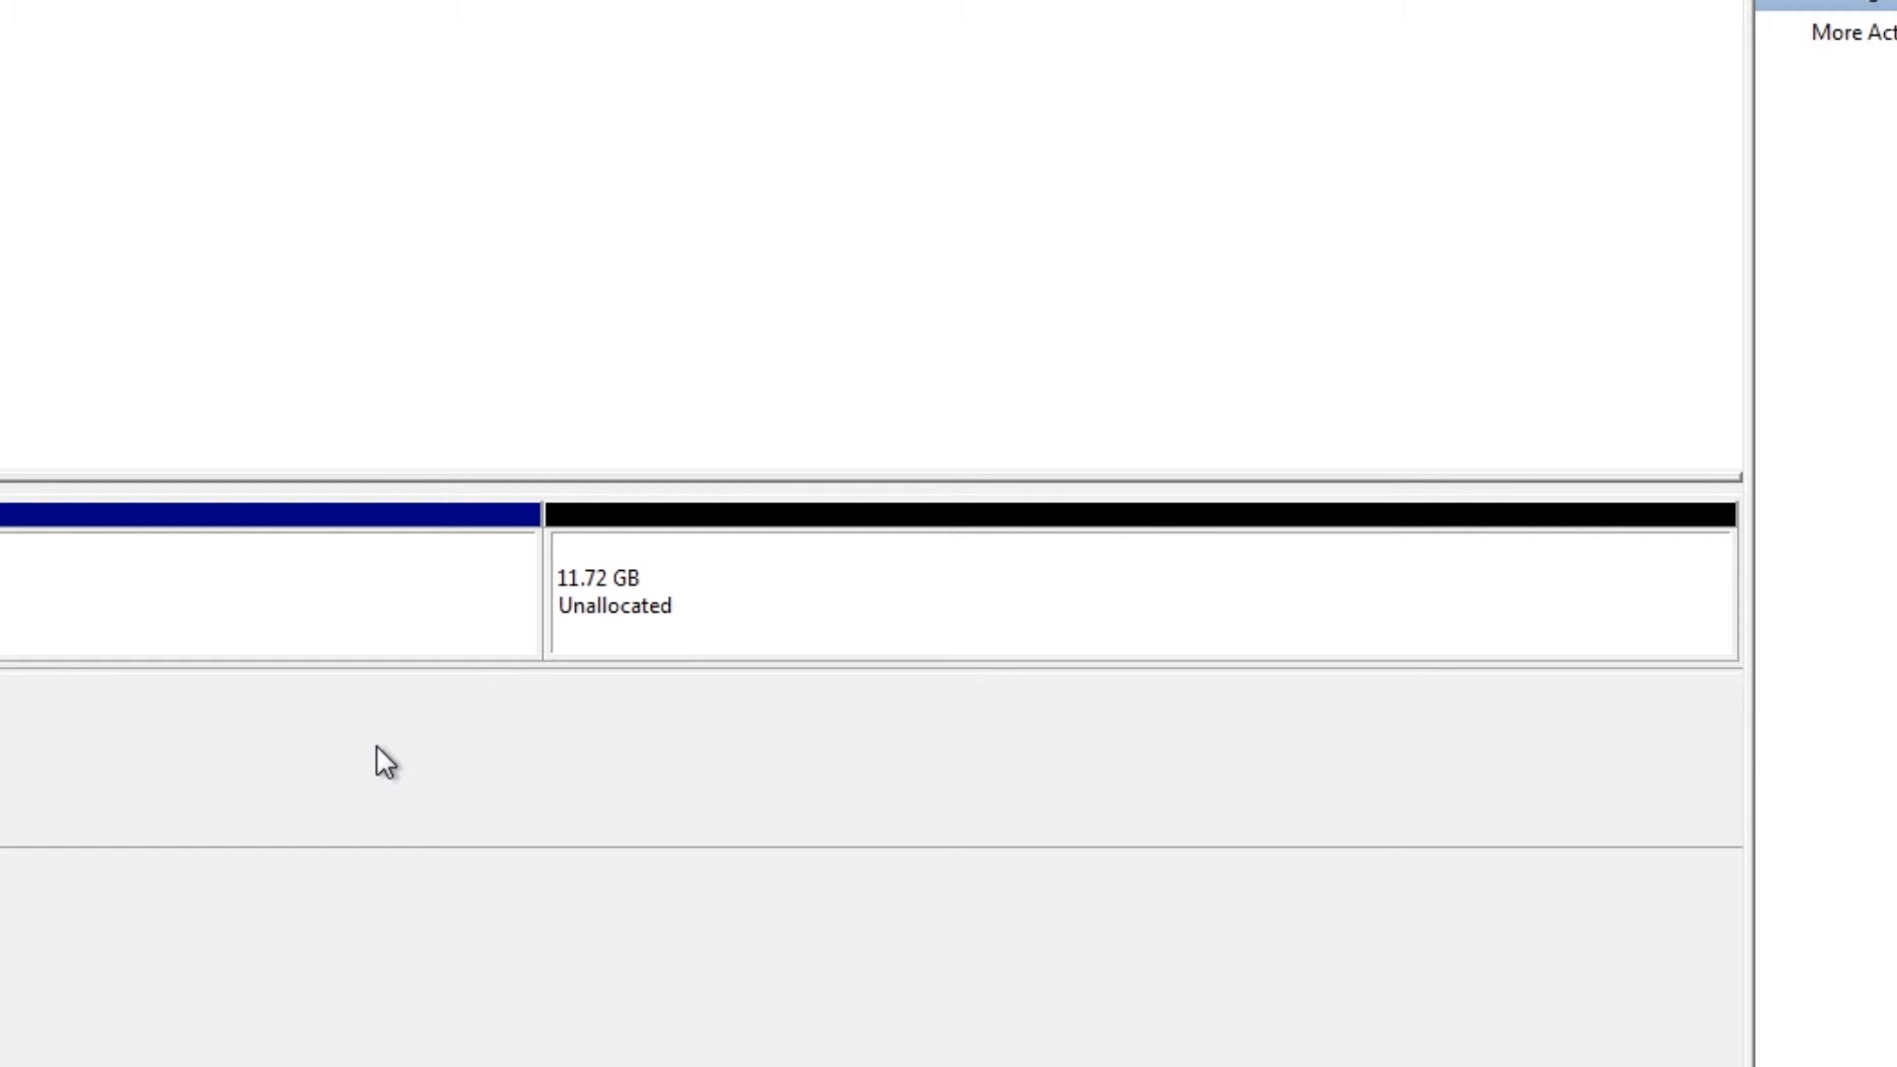
# Start the New Simple Volume Wizard on Disk 0's unallocated space and proceed to the volume size settings.
pyautogui.click(645, 627)
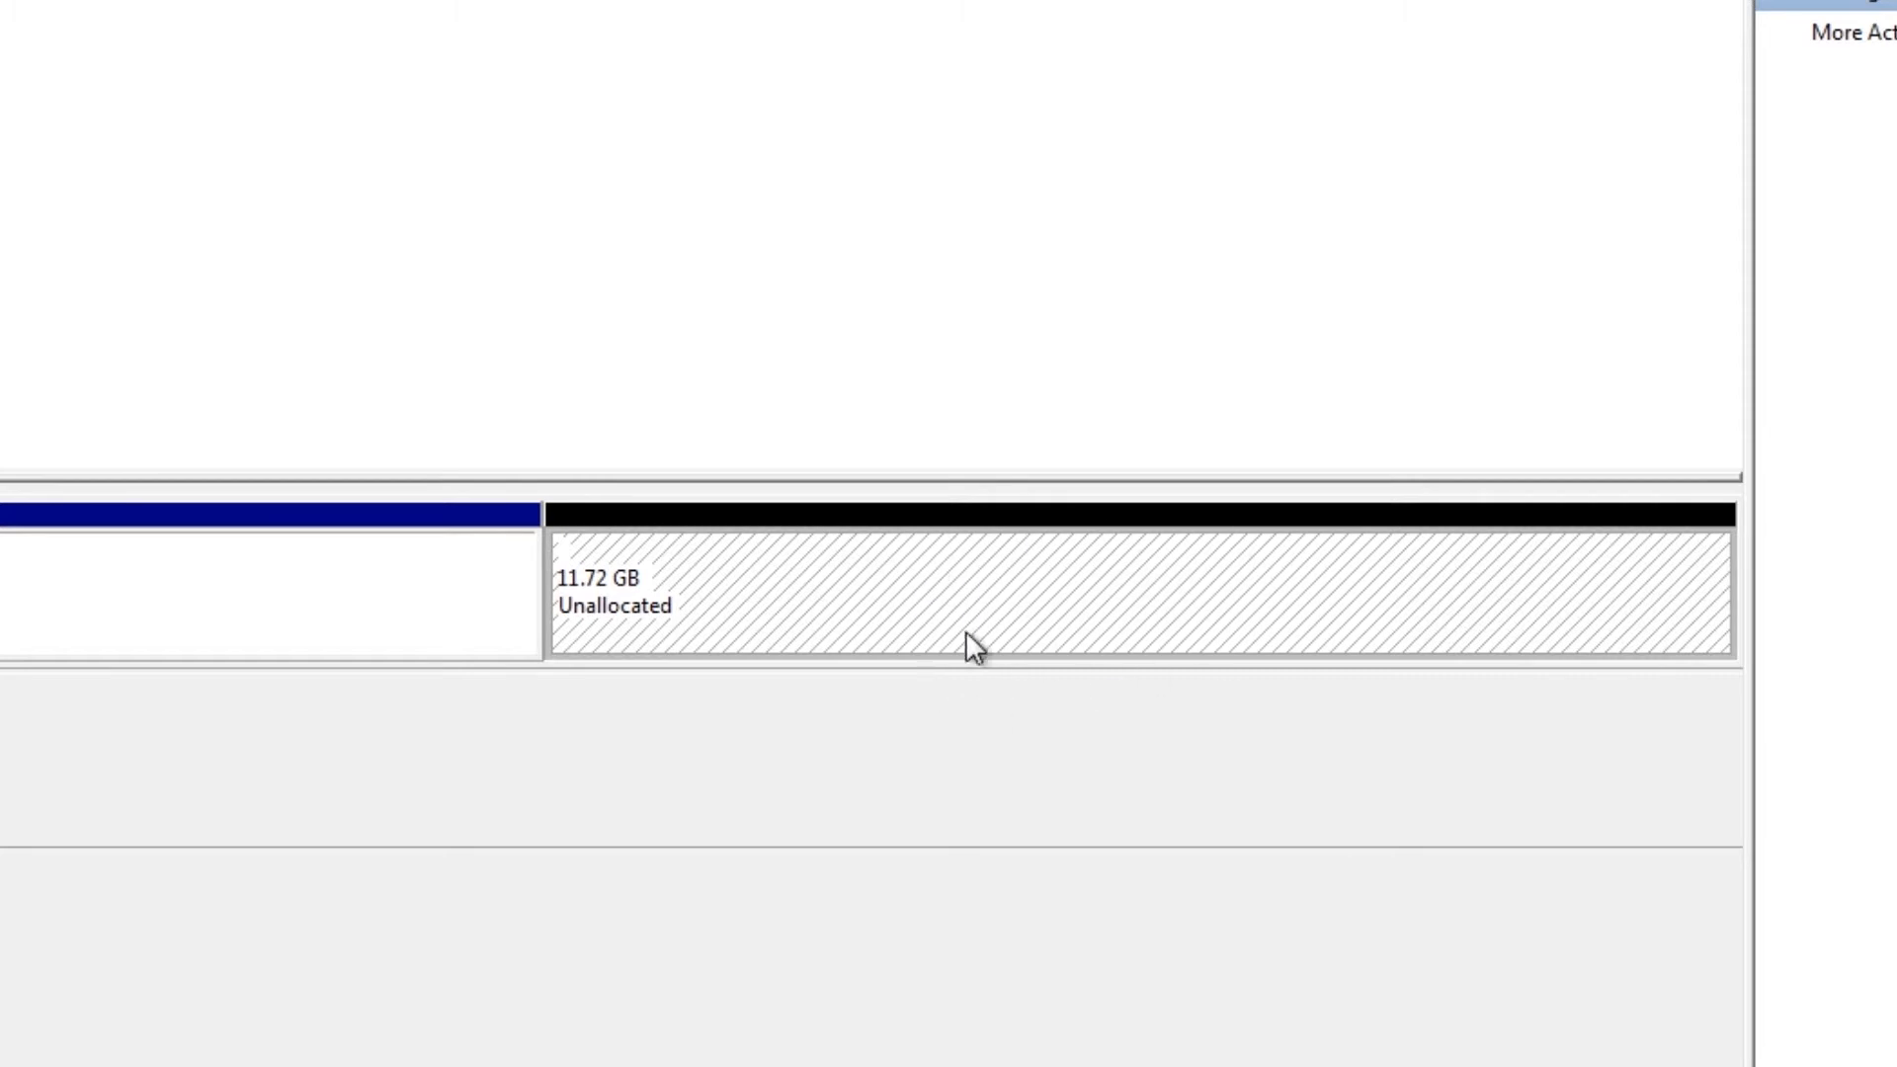
pyautogui.rightClick(1035, 558)
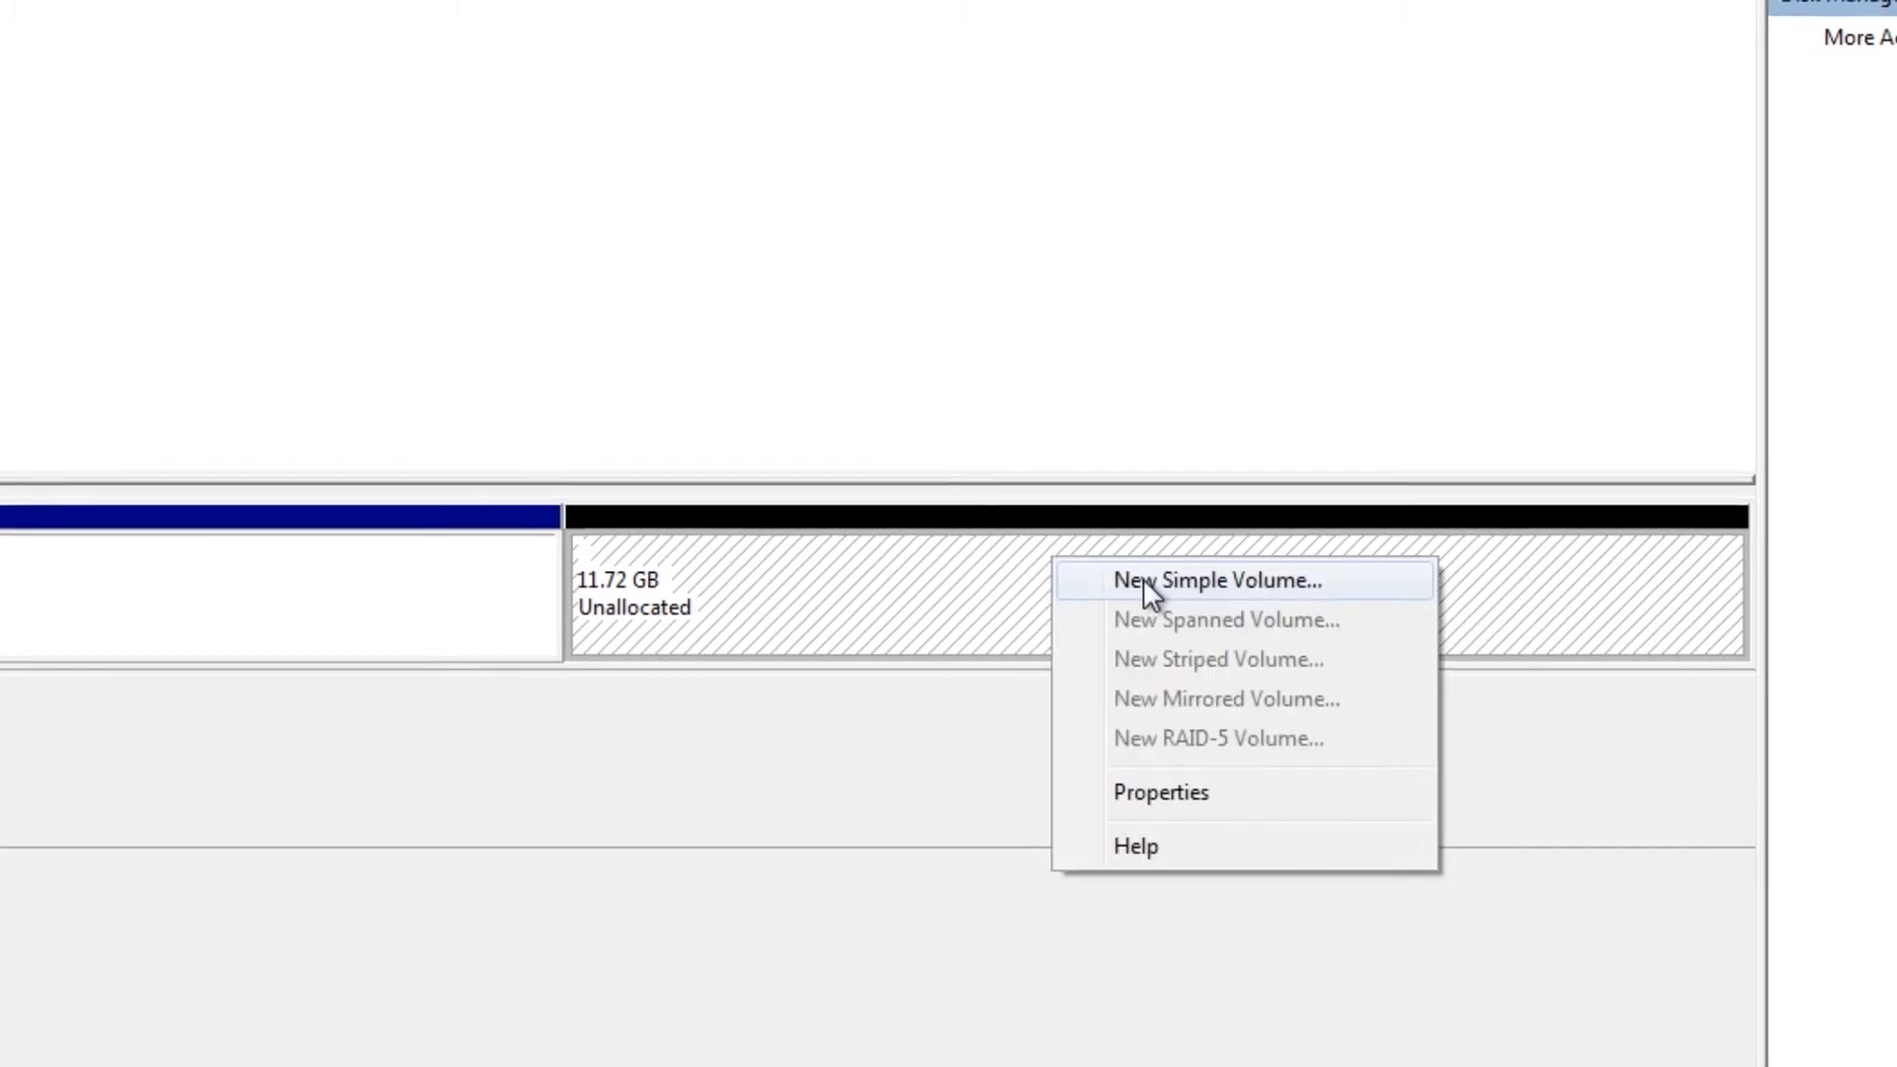
pyautogui.click(1808, 643)
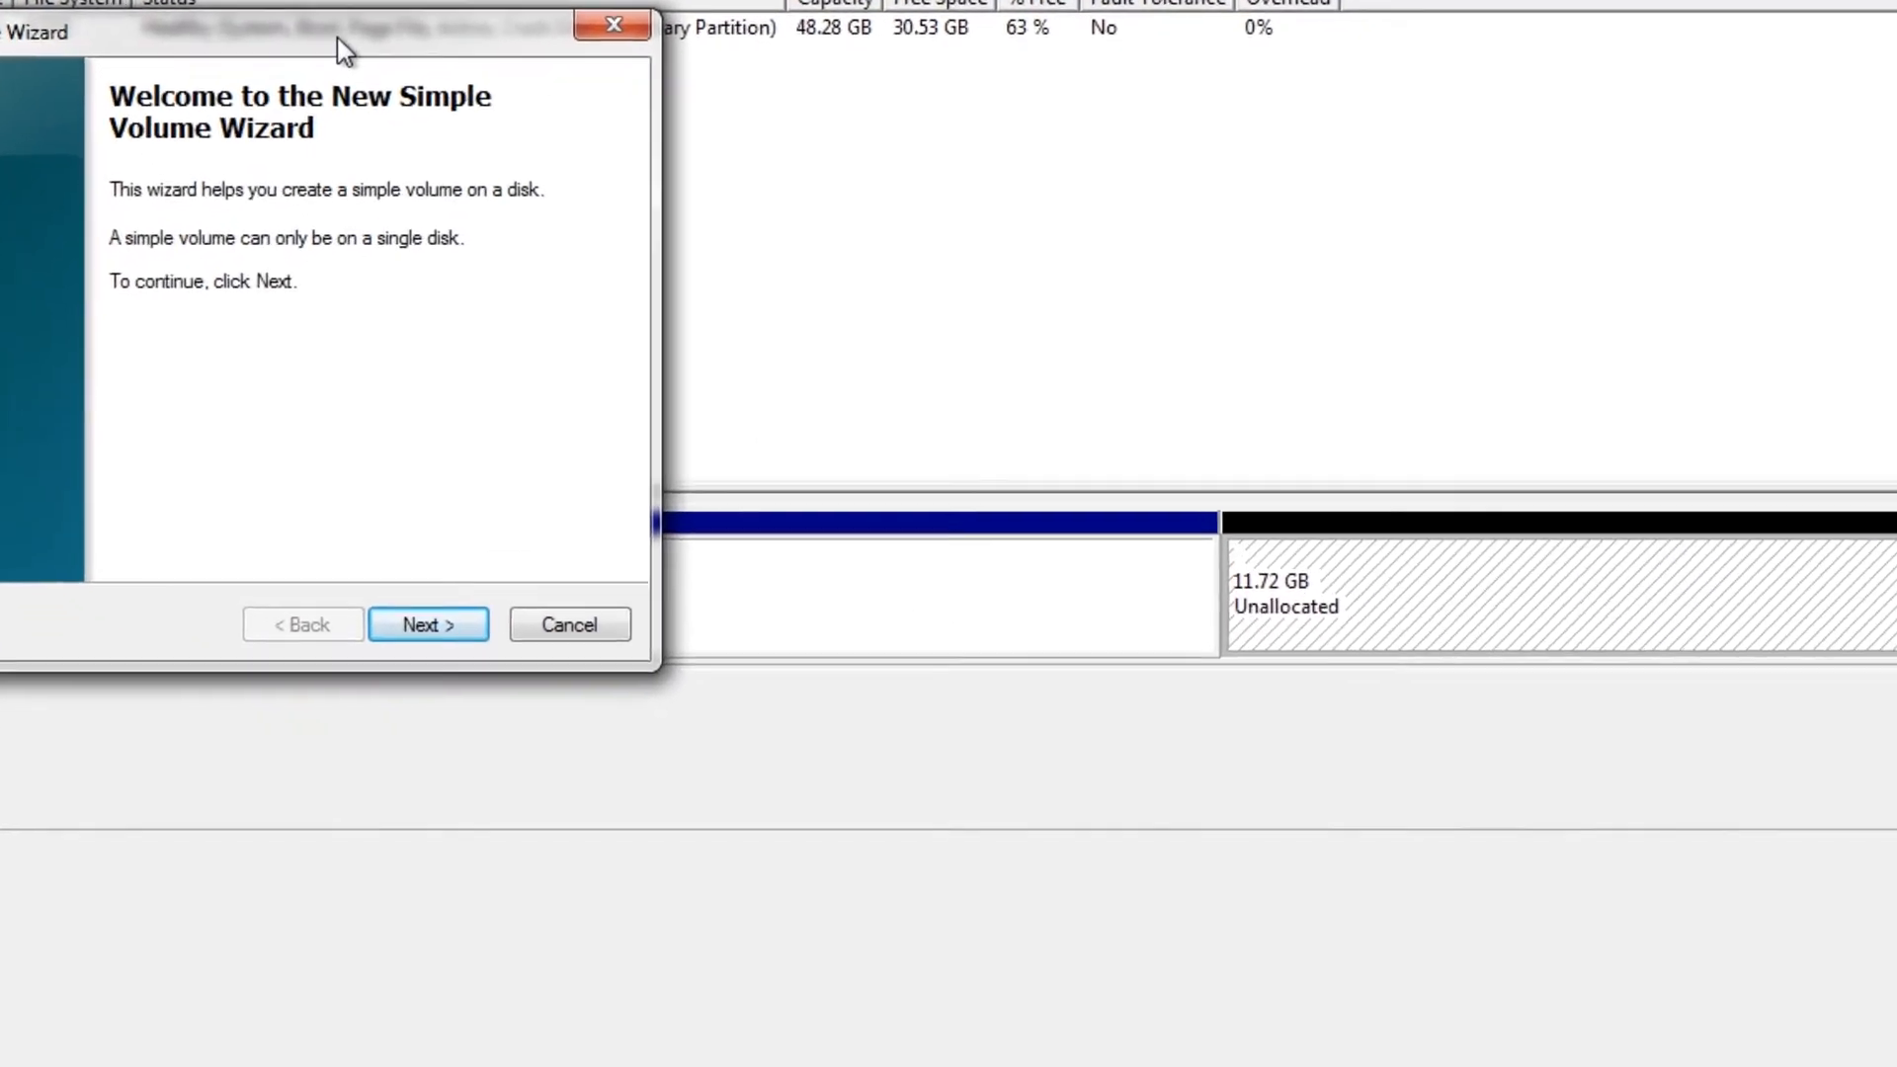
pyautogui.moveTo(425, 162); pyautogui.dragTo(1020, 374)
pyautogui.moveTo(1019, 374); pyautogui.dragTo(1059, 408)
pyautogui.click(1140, 922)
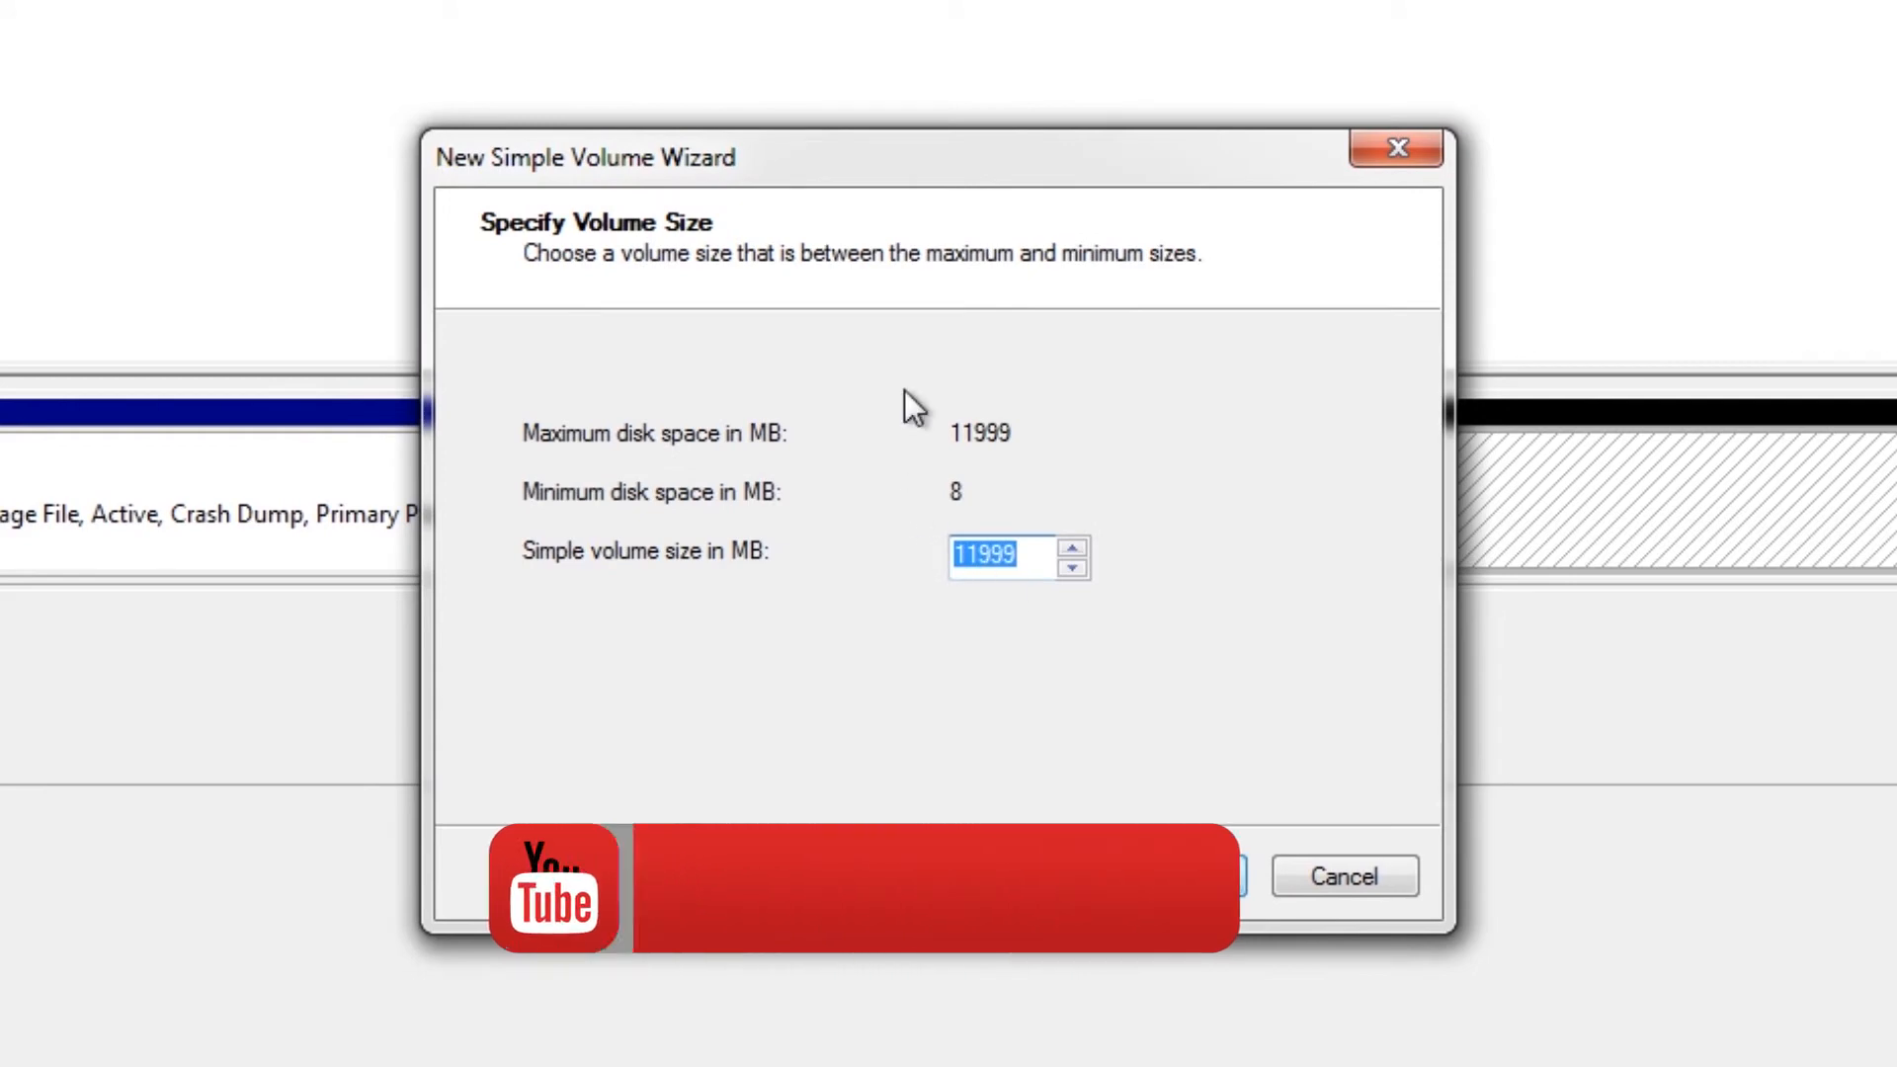
# Use the maximum 11999 MB as the simple volume size and continue to the drive letter settings.
pyautogui.click(993, 555)
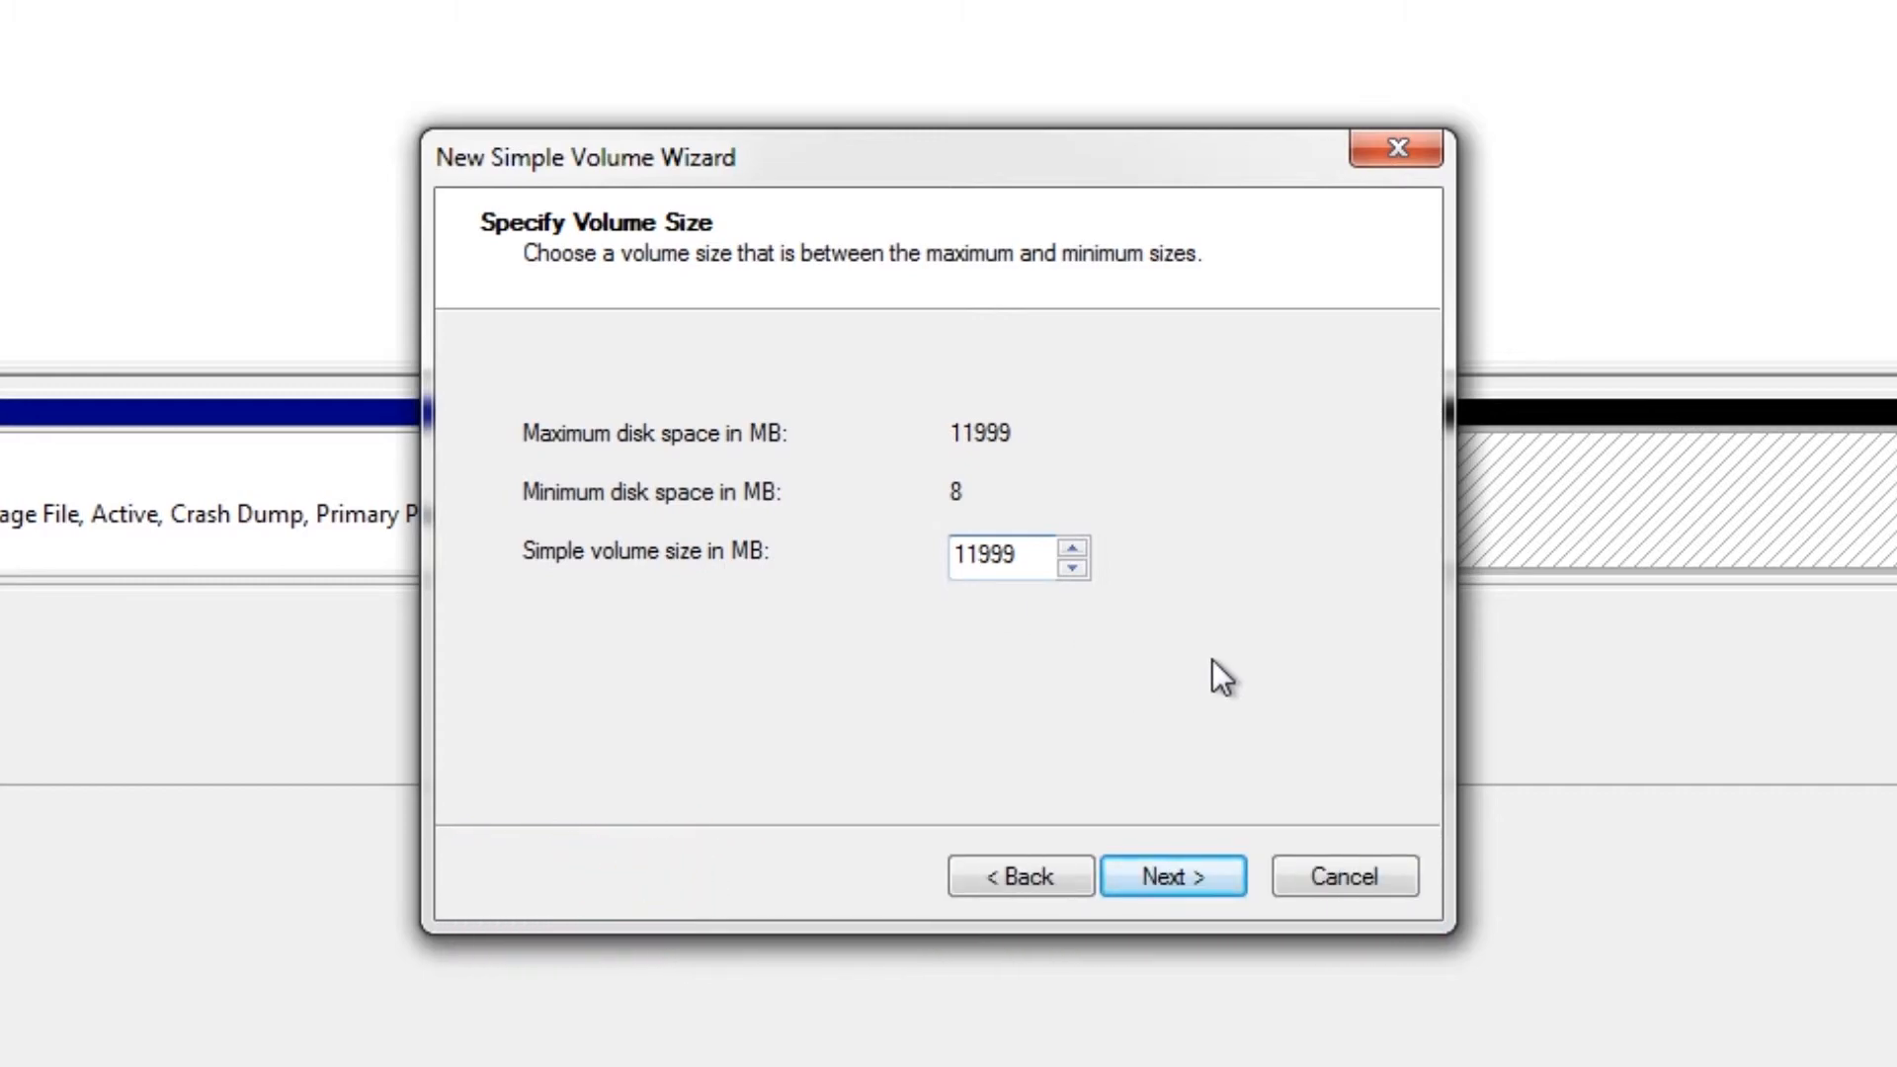
pyautogui.click(1072, 569)
pyautogui.click(1072, 569)
pyautogui.click(1072, 569)
pyautogui.click(1072, 547)
pyautogui.click(1073, 548)
pyautogui.click(1072, 548)
pyautogui.click(1173, 877)
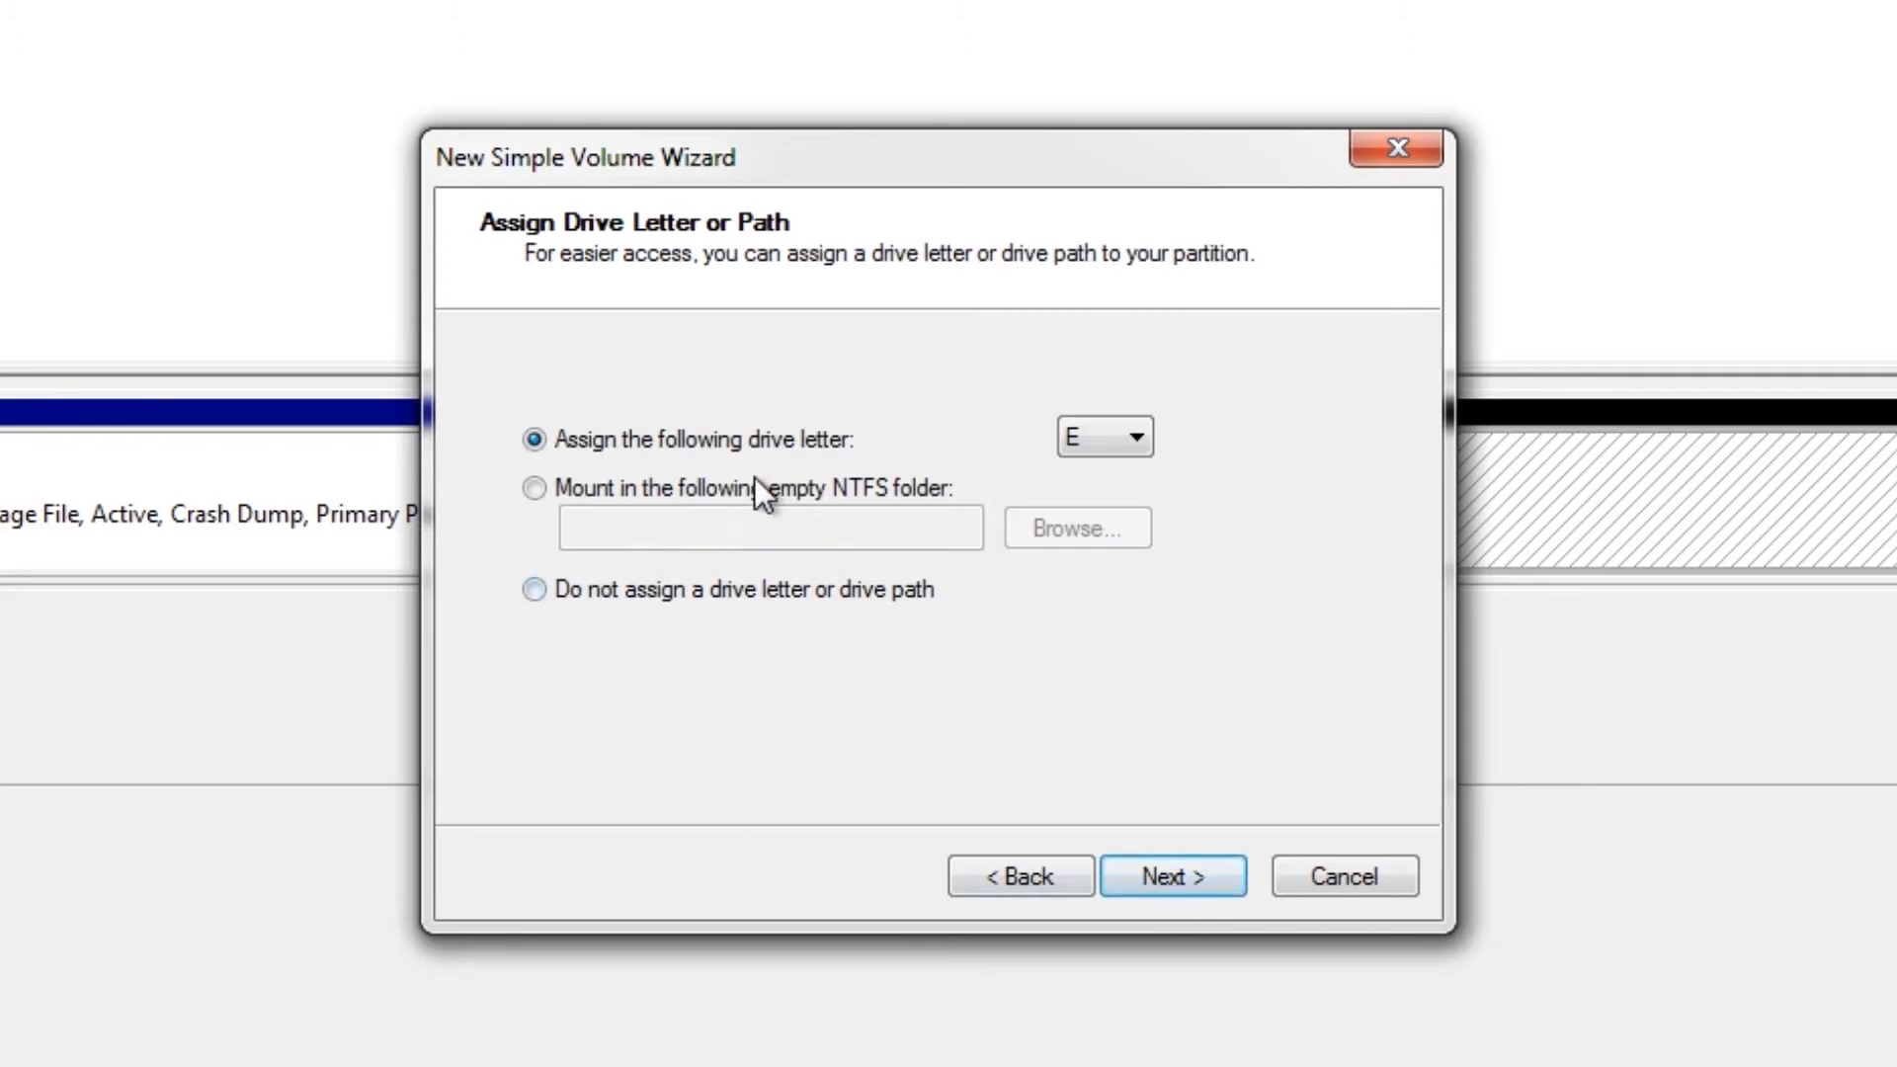
# Assign drive letter E to the new volume and continue to the format settings.
pyautogui.click(1136, 438)
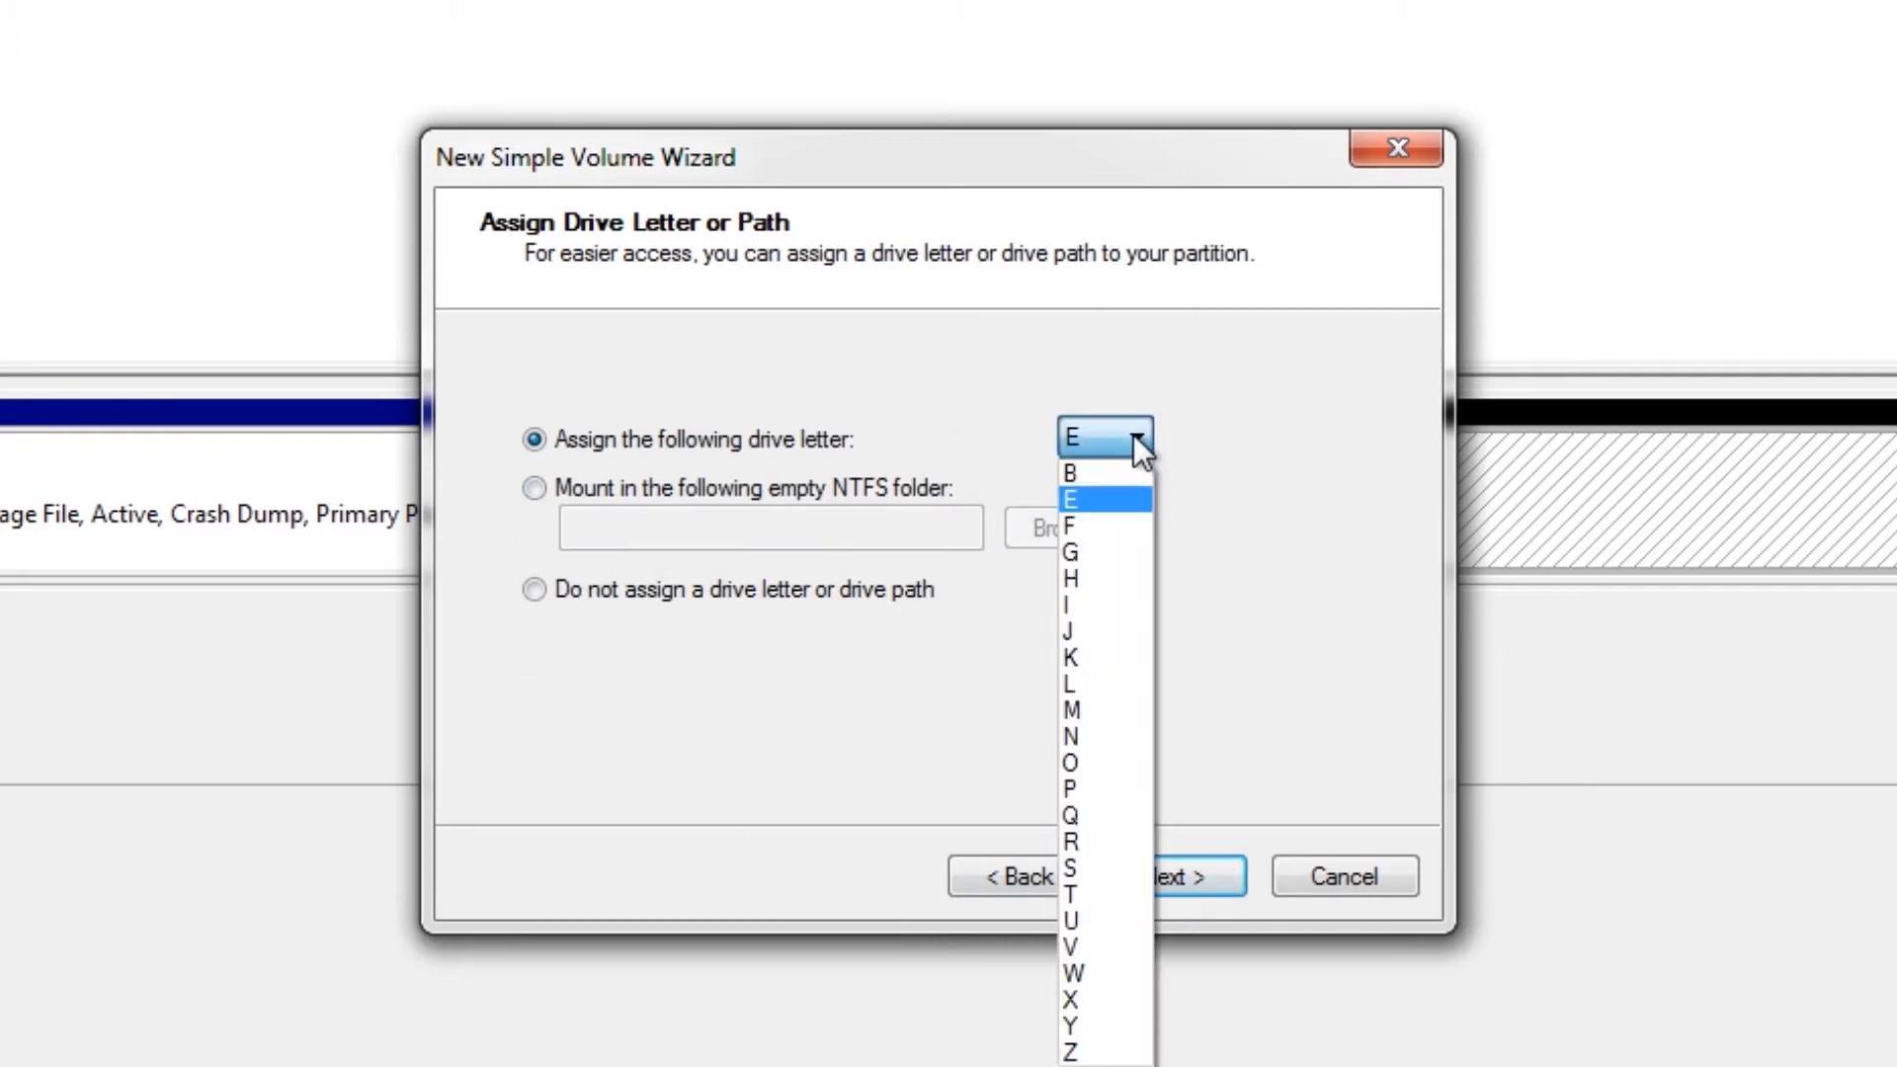
pyautogui.click(1136, 501)
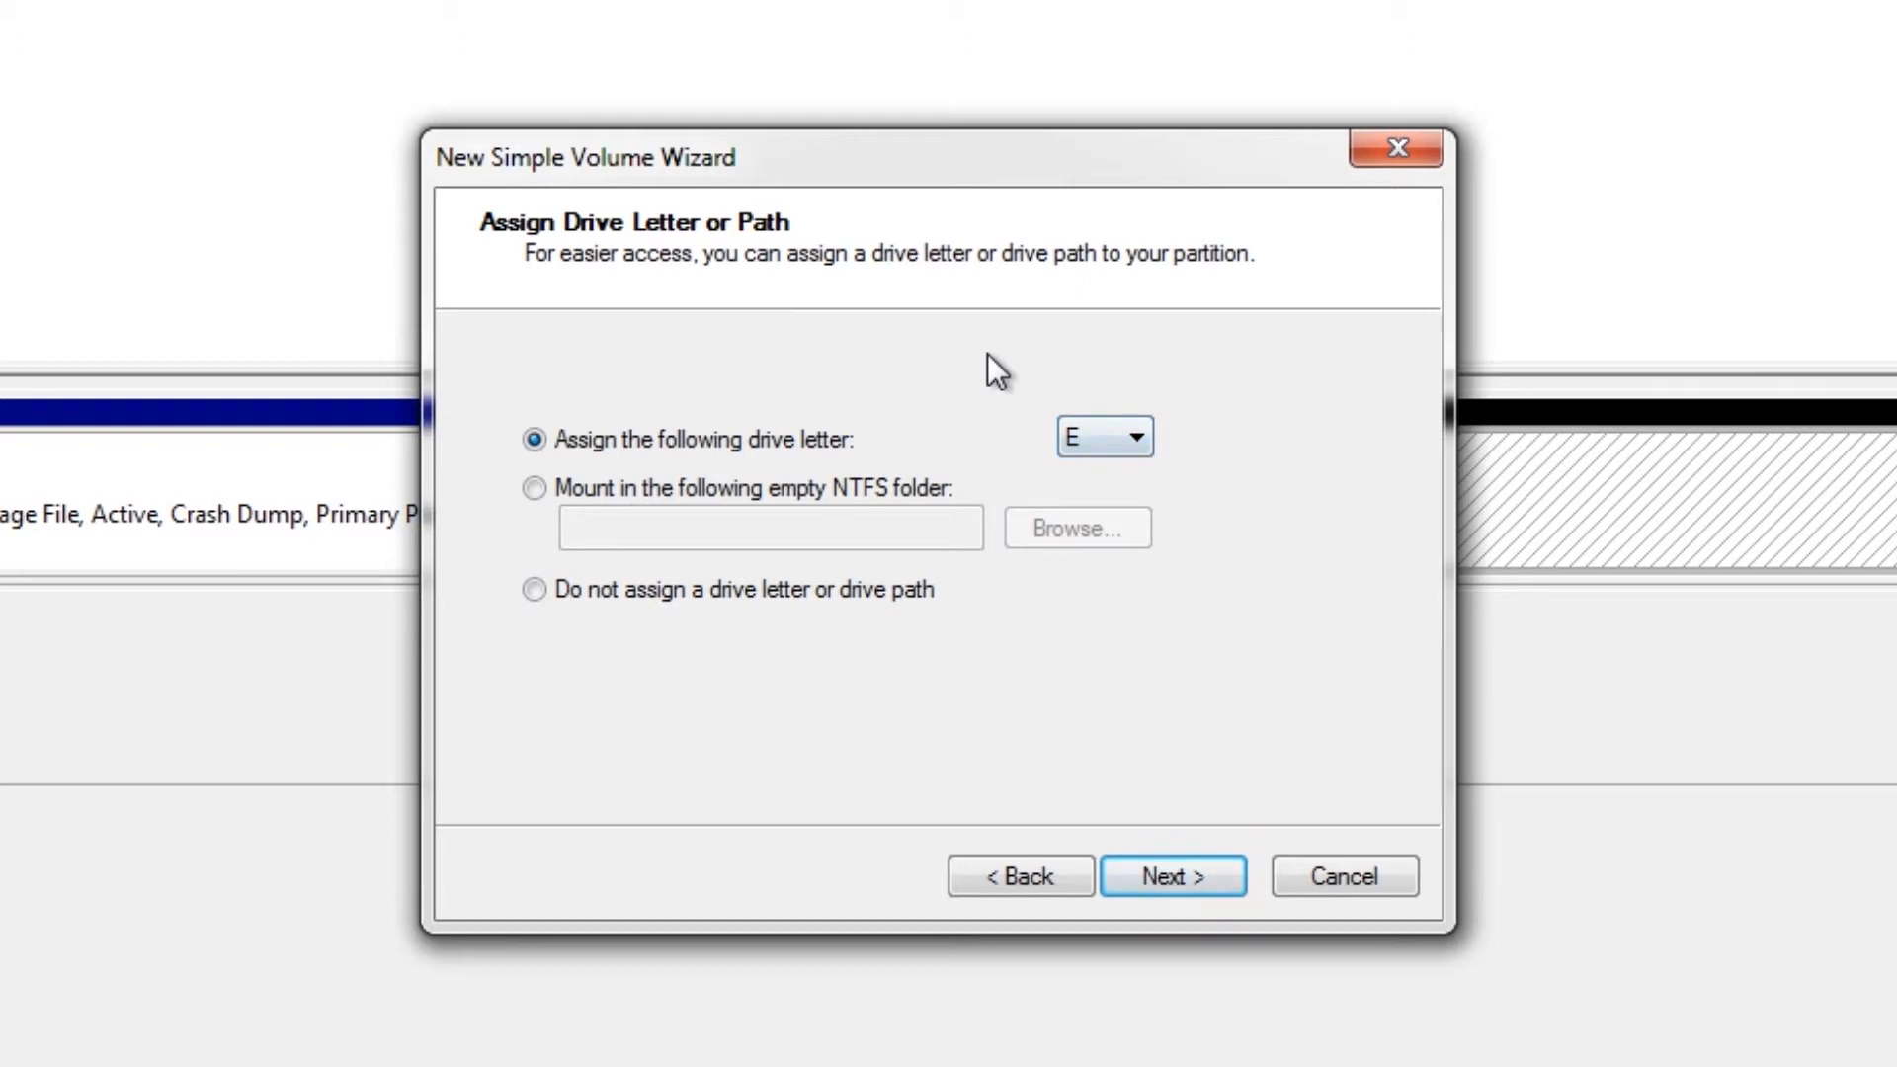
pyautogui.click(1176, 874)
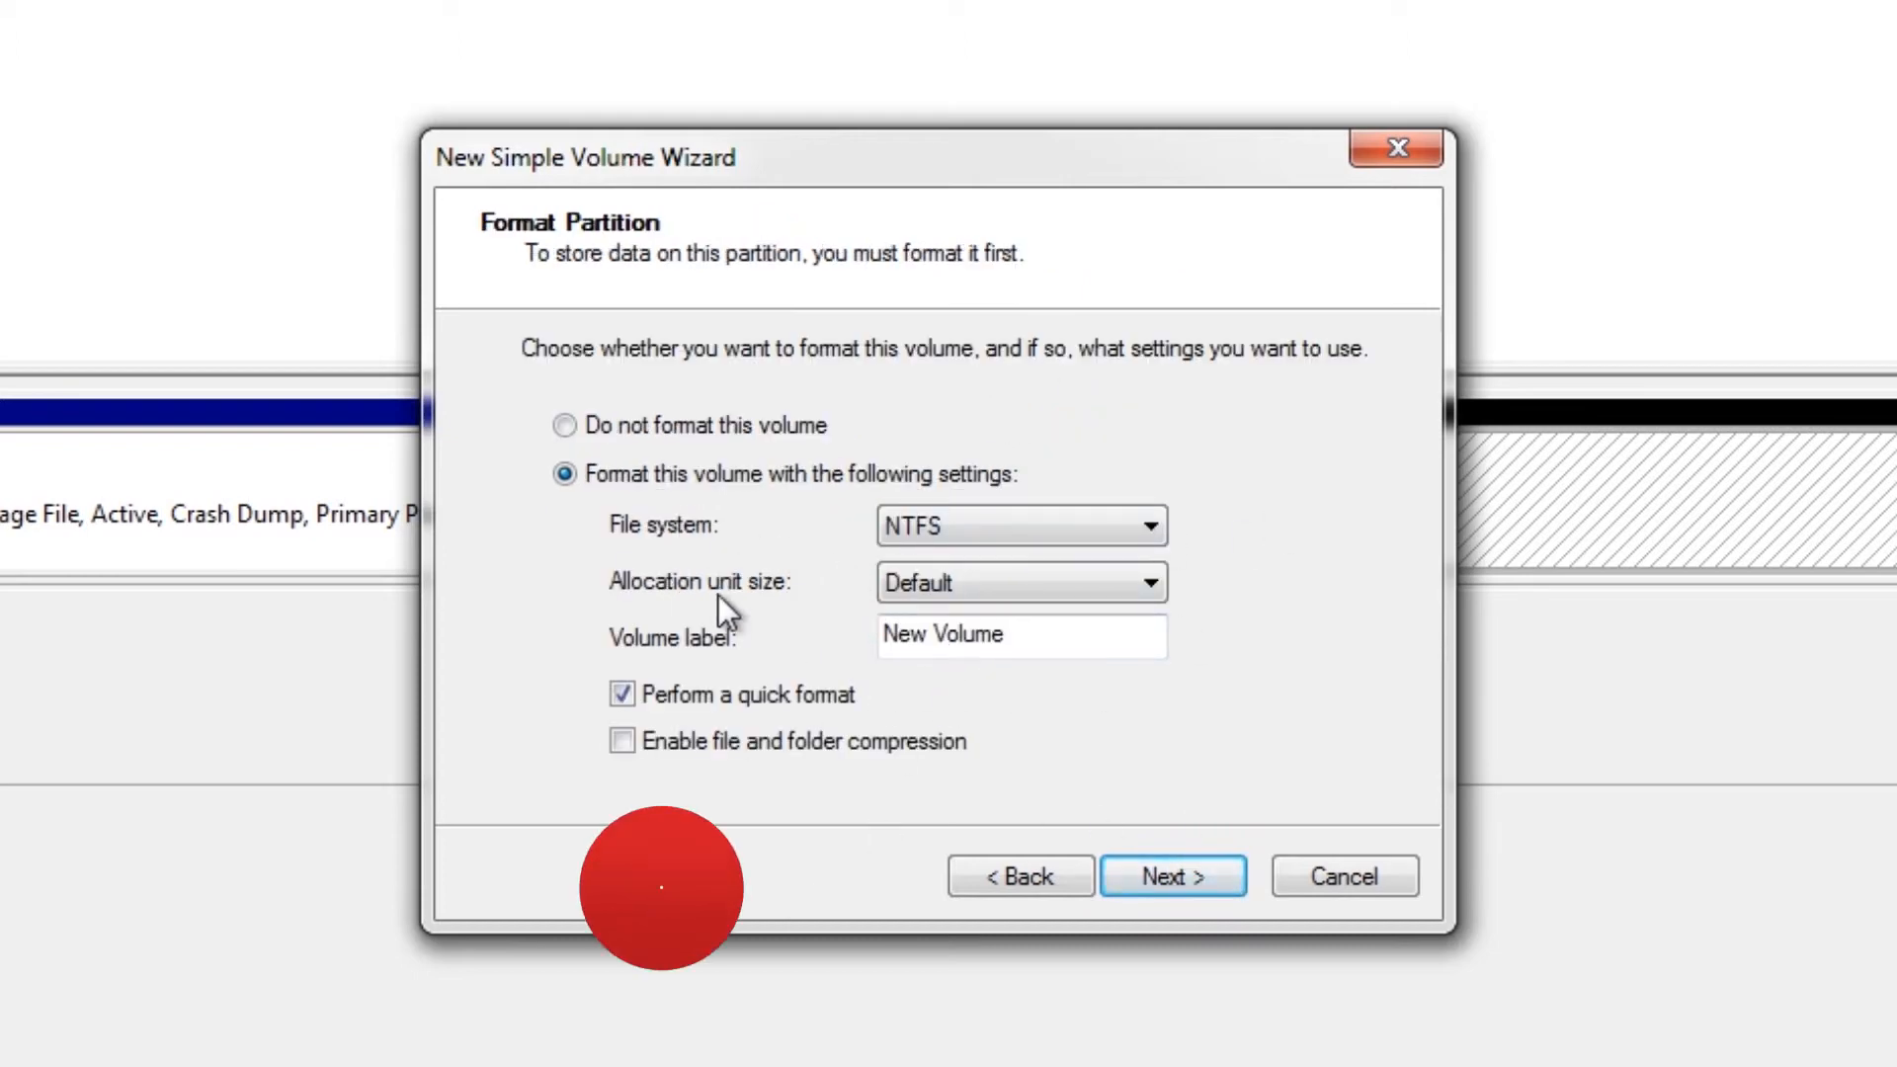
# Format the new volume as NTFS with the default allocation unit size and the label Backup, and finish the wizard.
pyautogui.click(899, 591)
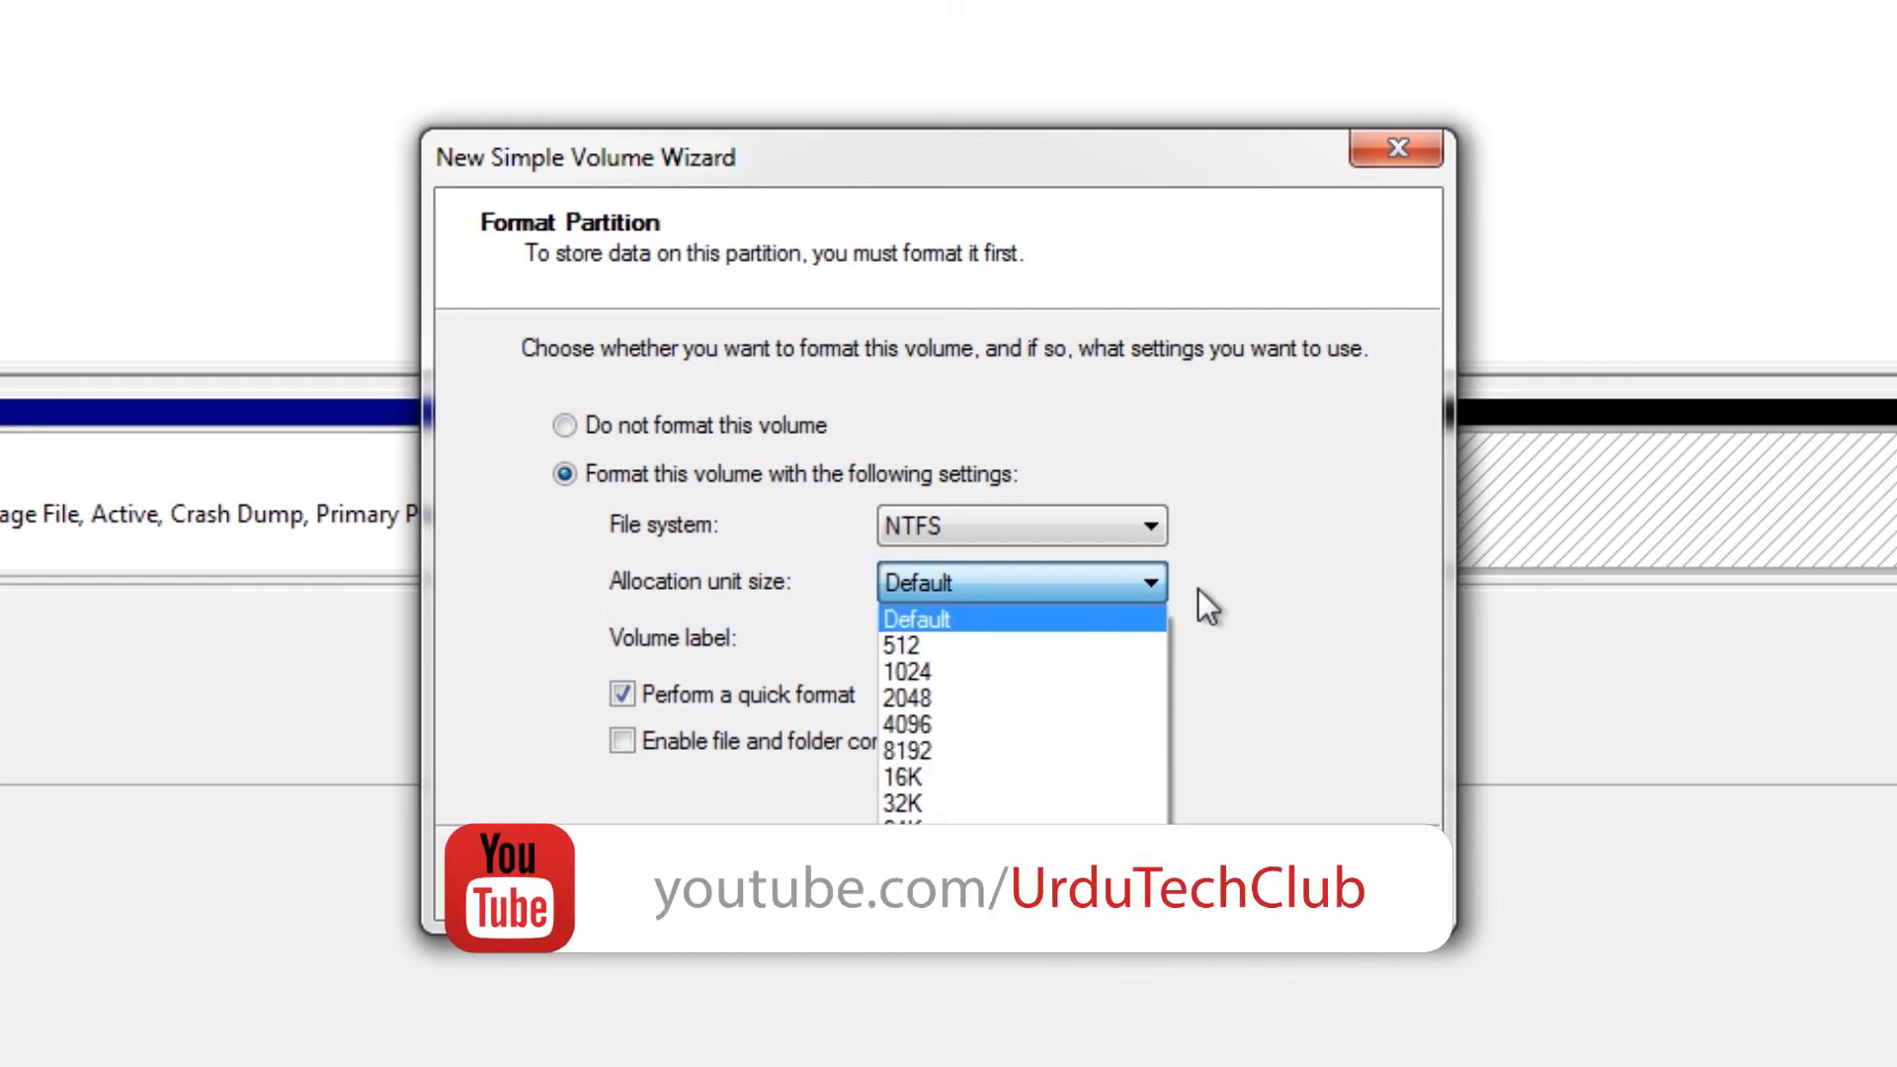
pyautogui.click(1070, 524)
pyautogui.click(1070, 527)
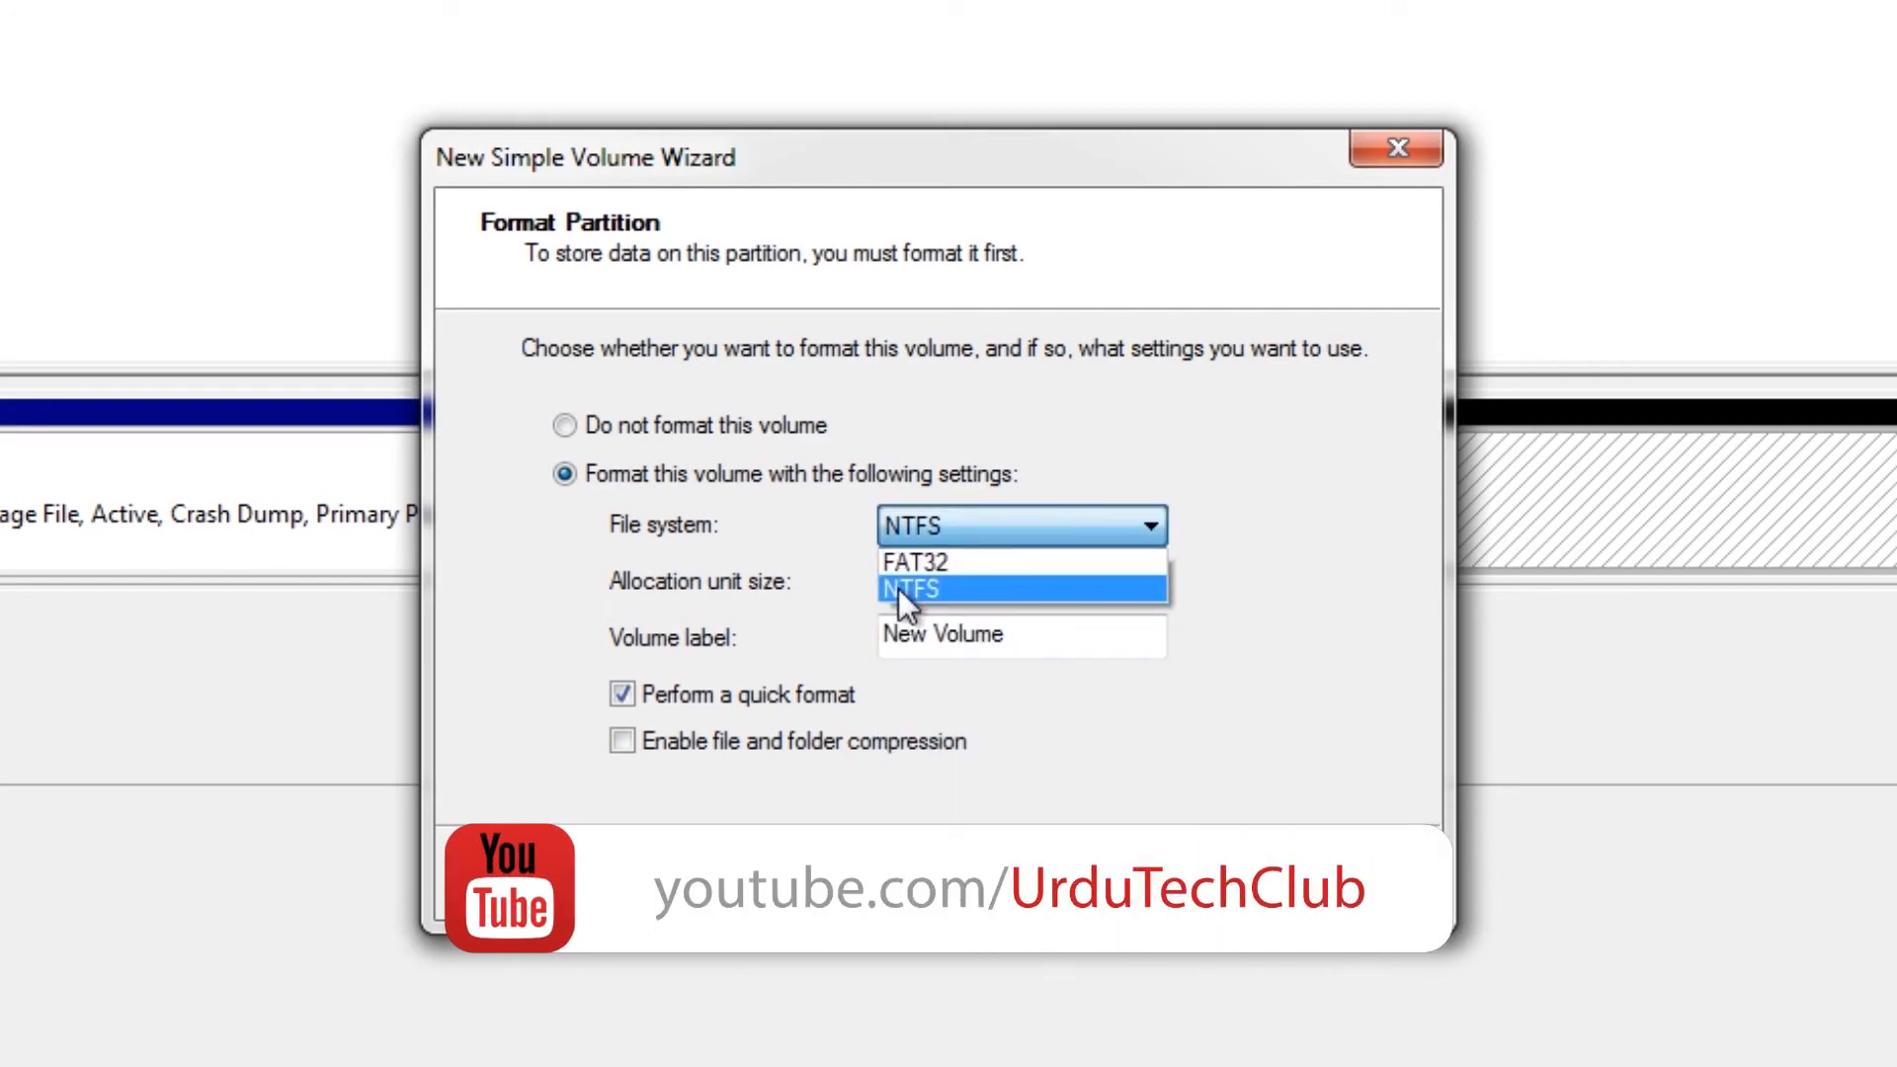
pyautogui.click(930, 593)
pyautogui.moveTo(1013, 634); pyautogui.dragTo(758, 630)
pyautogui.write('Backup')
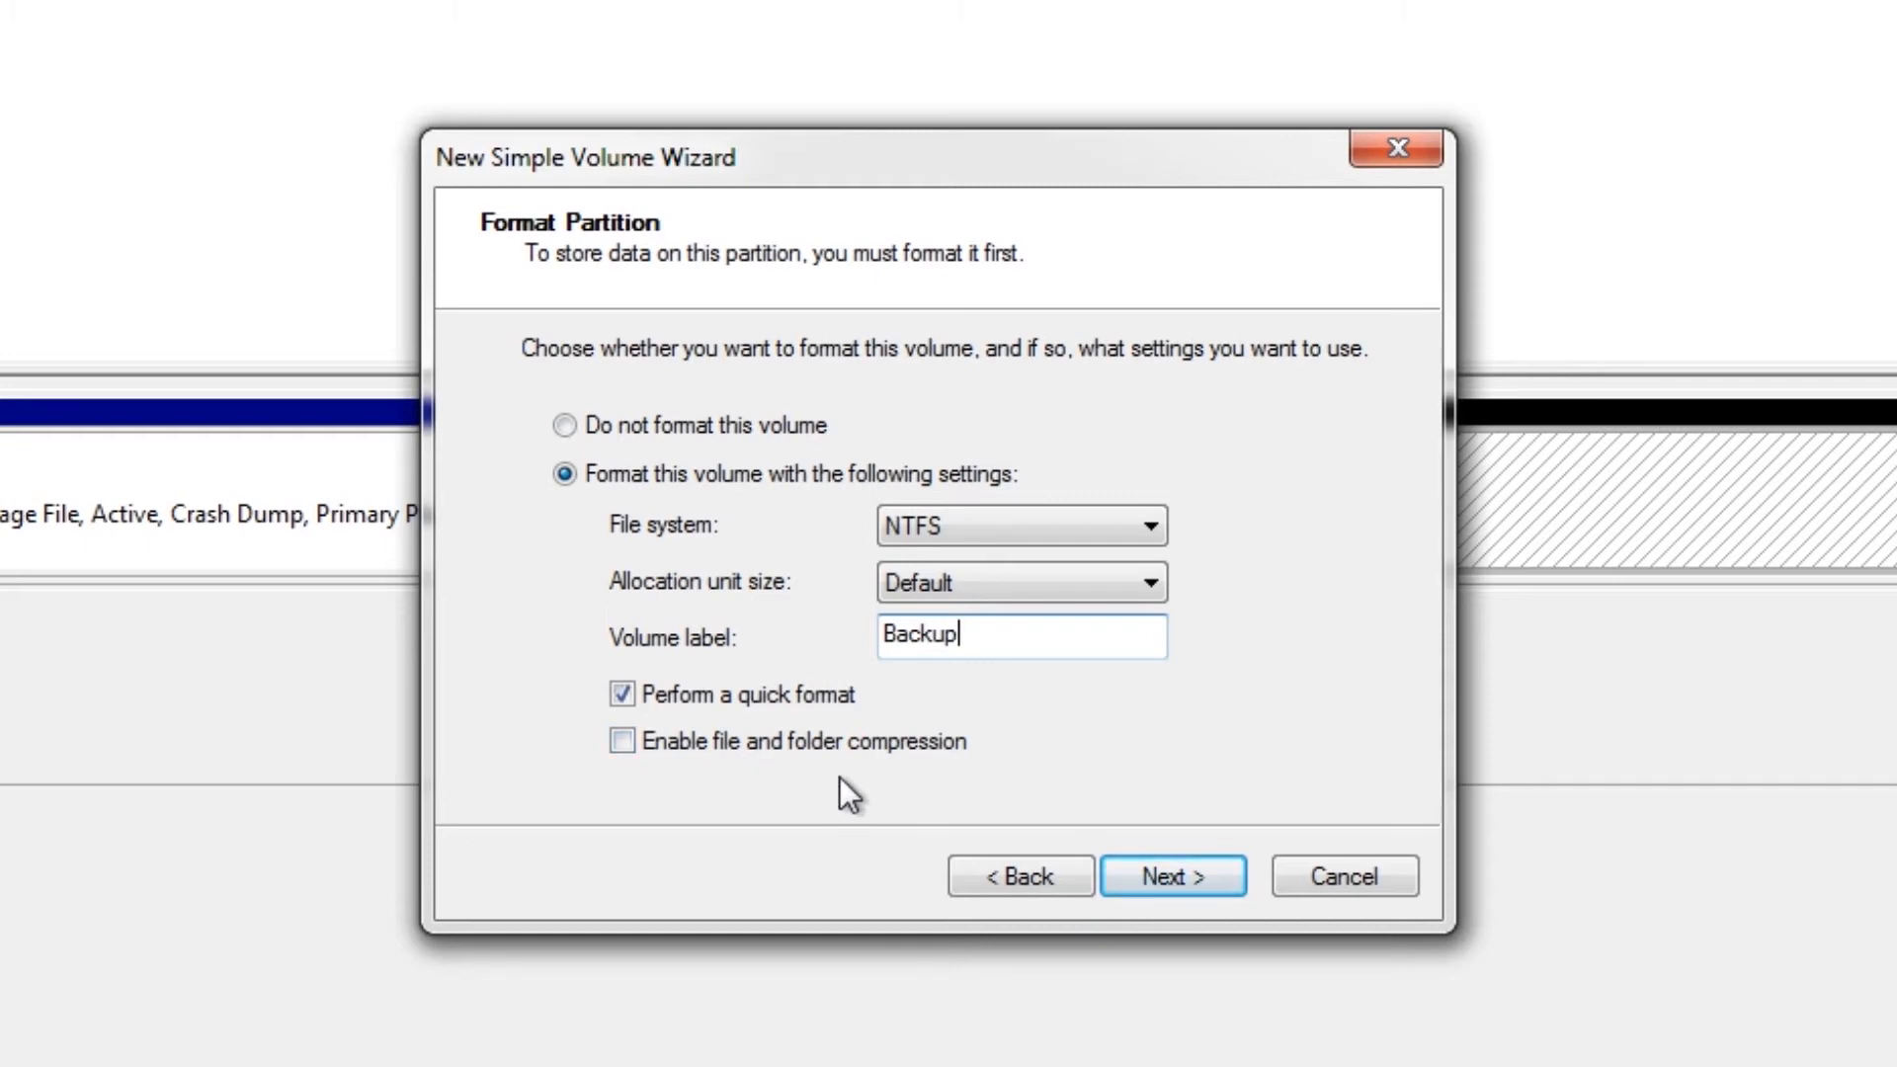
pyautogui.click(1221, 879)
pyautogui.click(1215, 883)
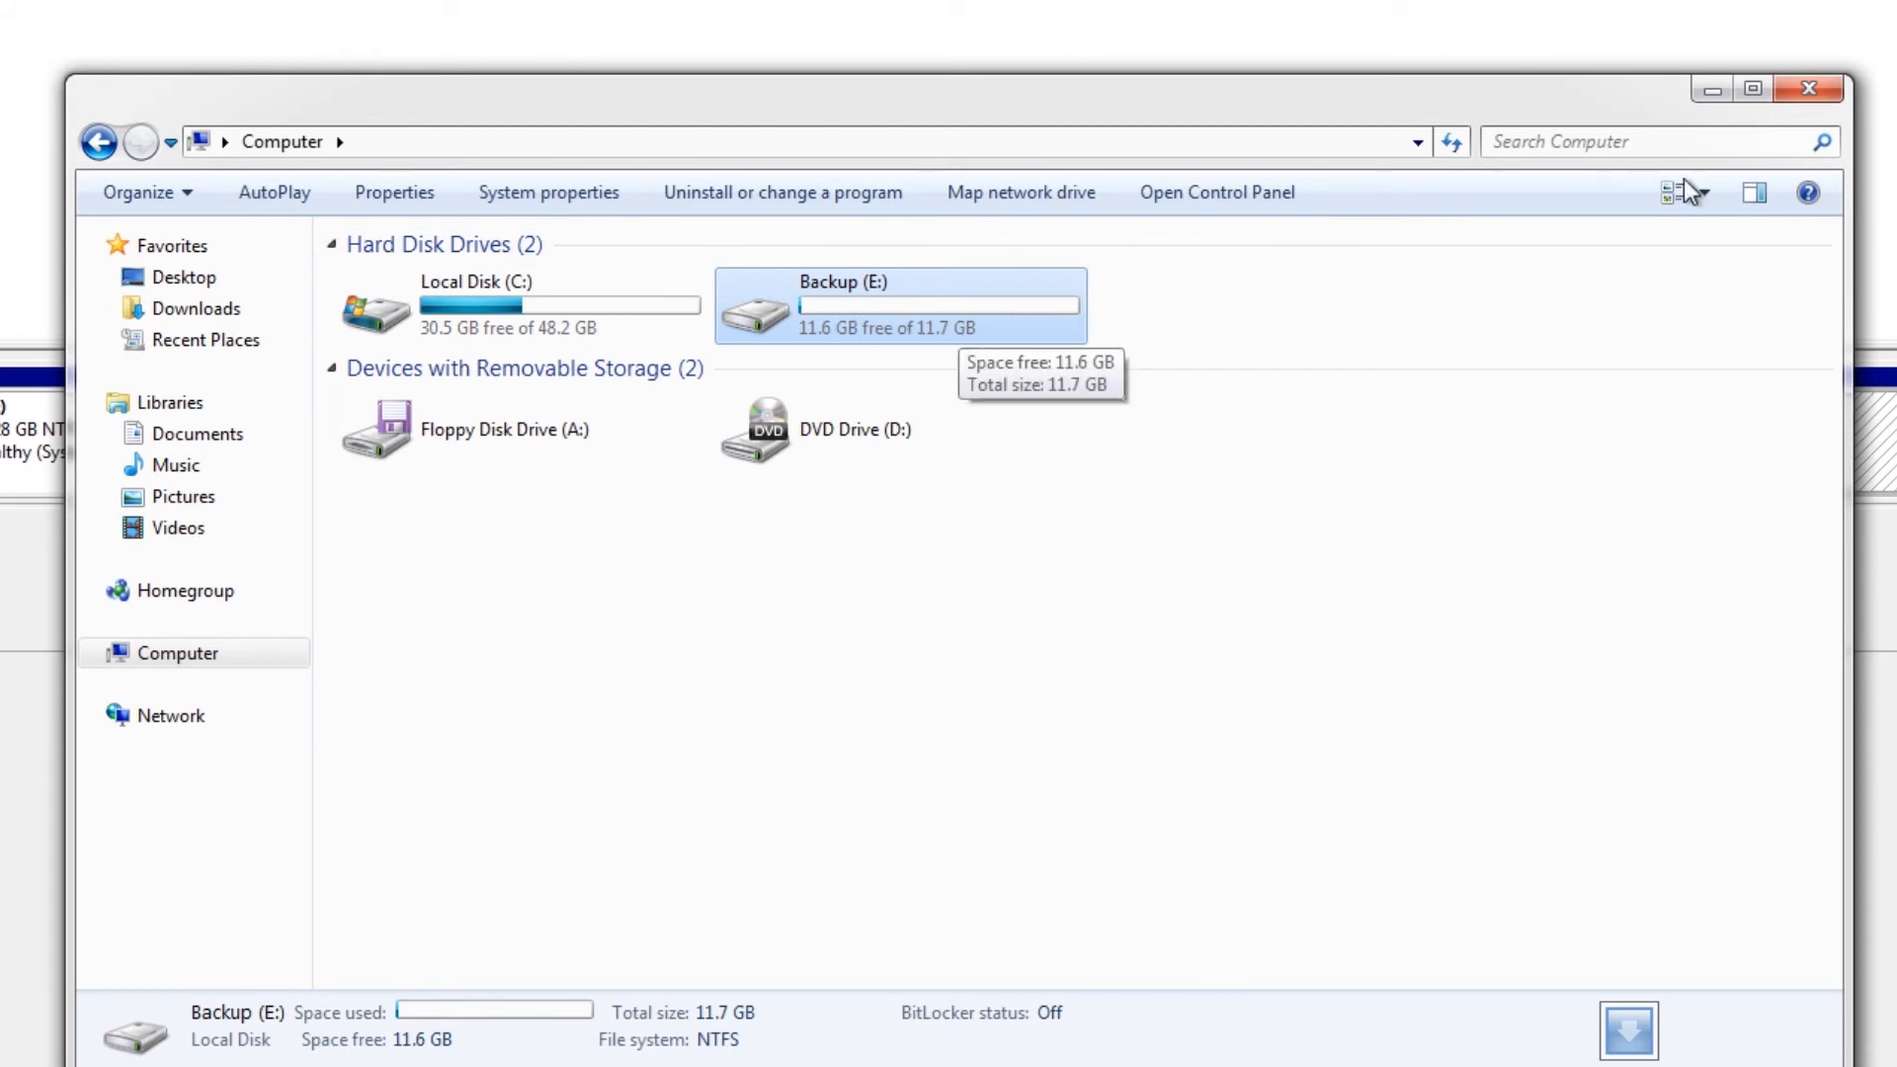
# Minimize the Computer window and examine the actions available for the Backup (E:) partition in Disk Management.
pyautogui.click(1713, 91)
pyautogui.rightClick(1327, 449)
pyautogui.click(1287, 553)
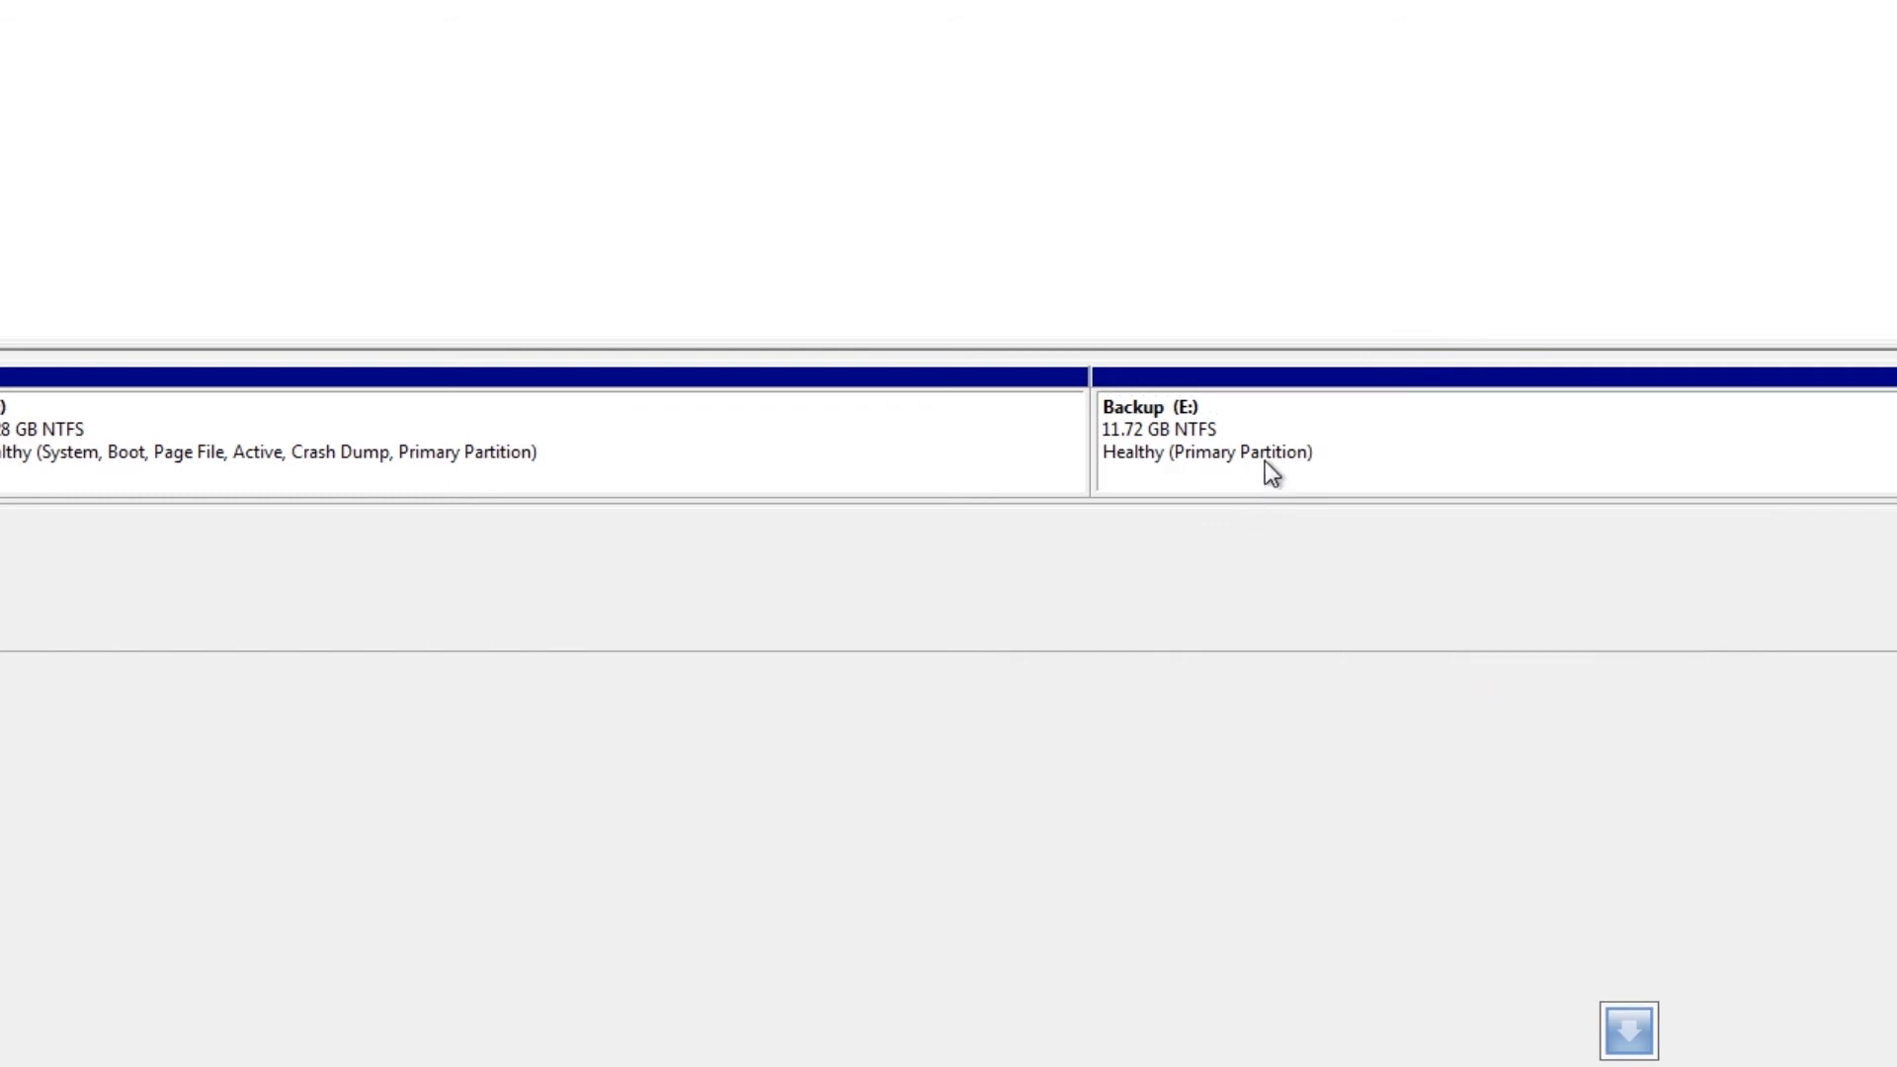
pyautogui.click(1241, 438)
pyautogui.rightClick(1223, 424)
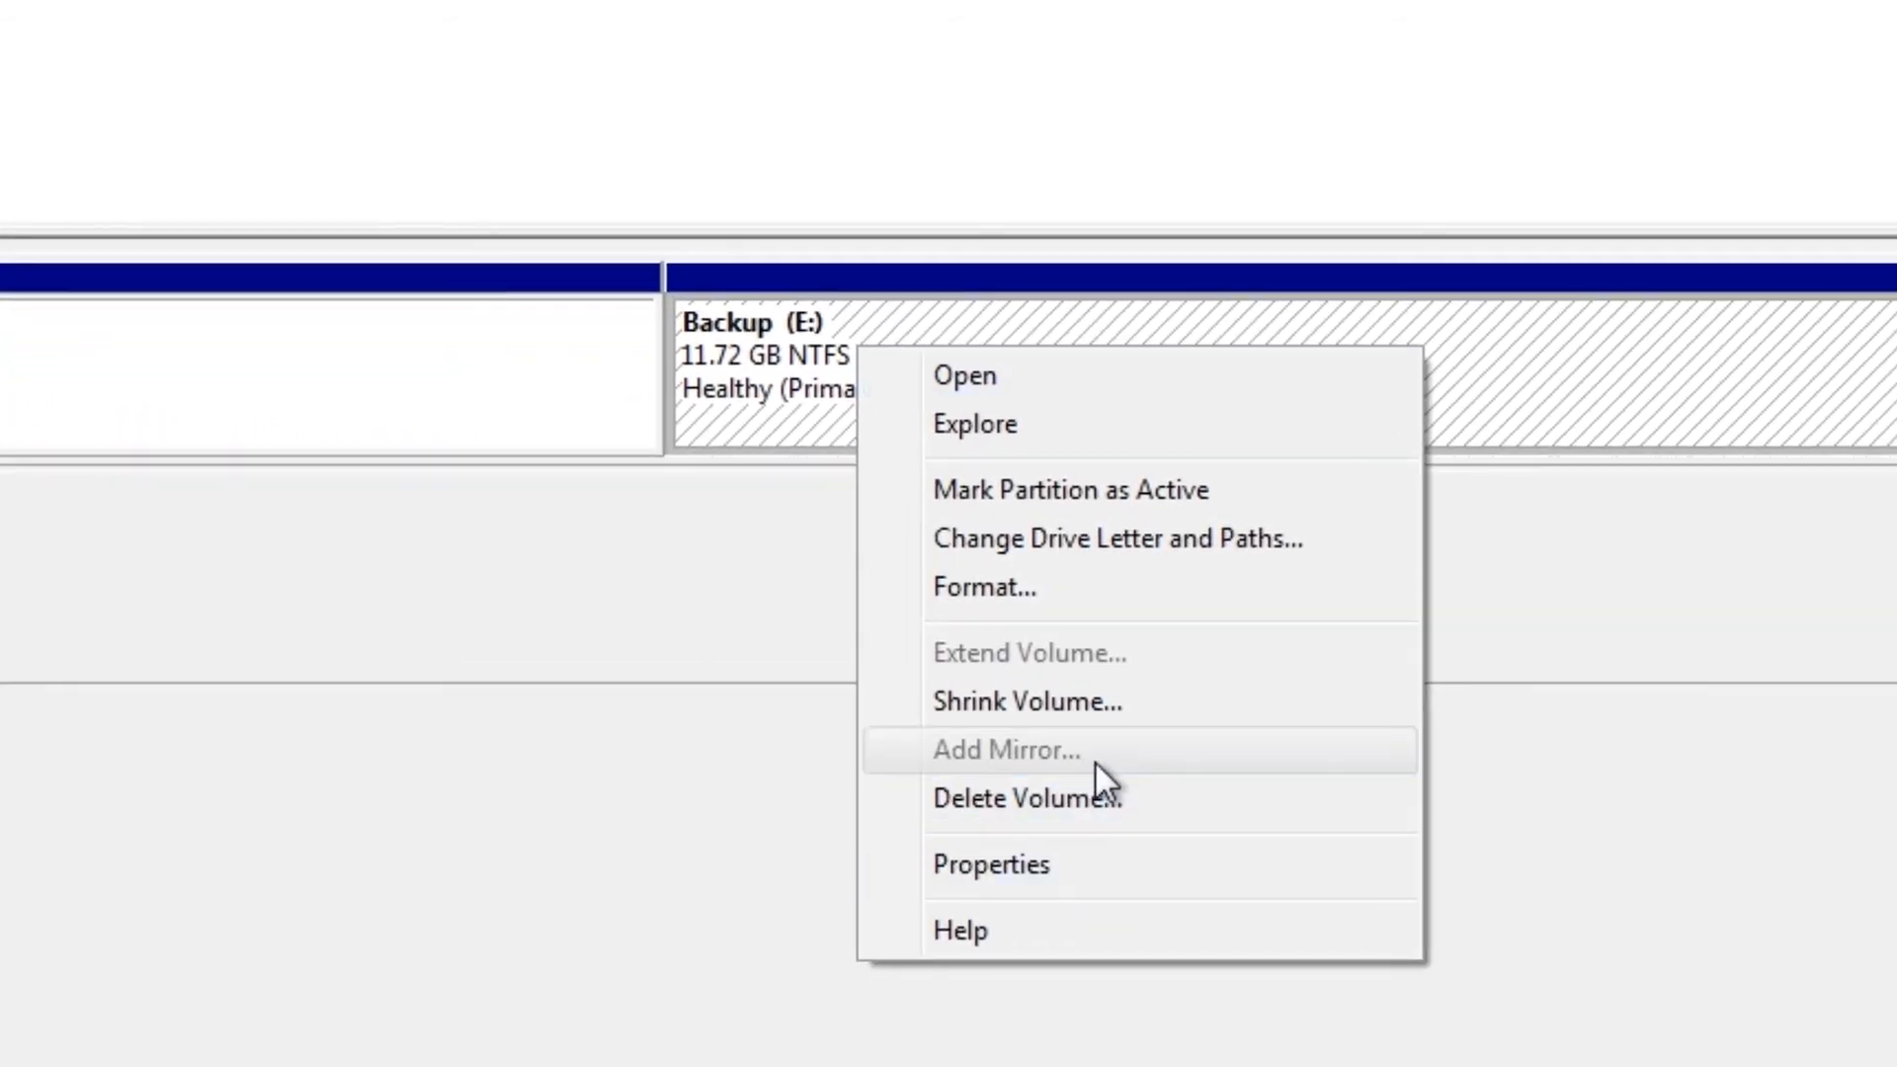
pyautogui.click(818, 344)
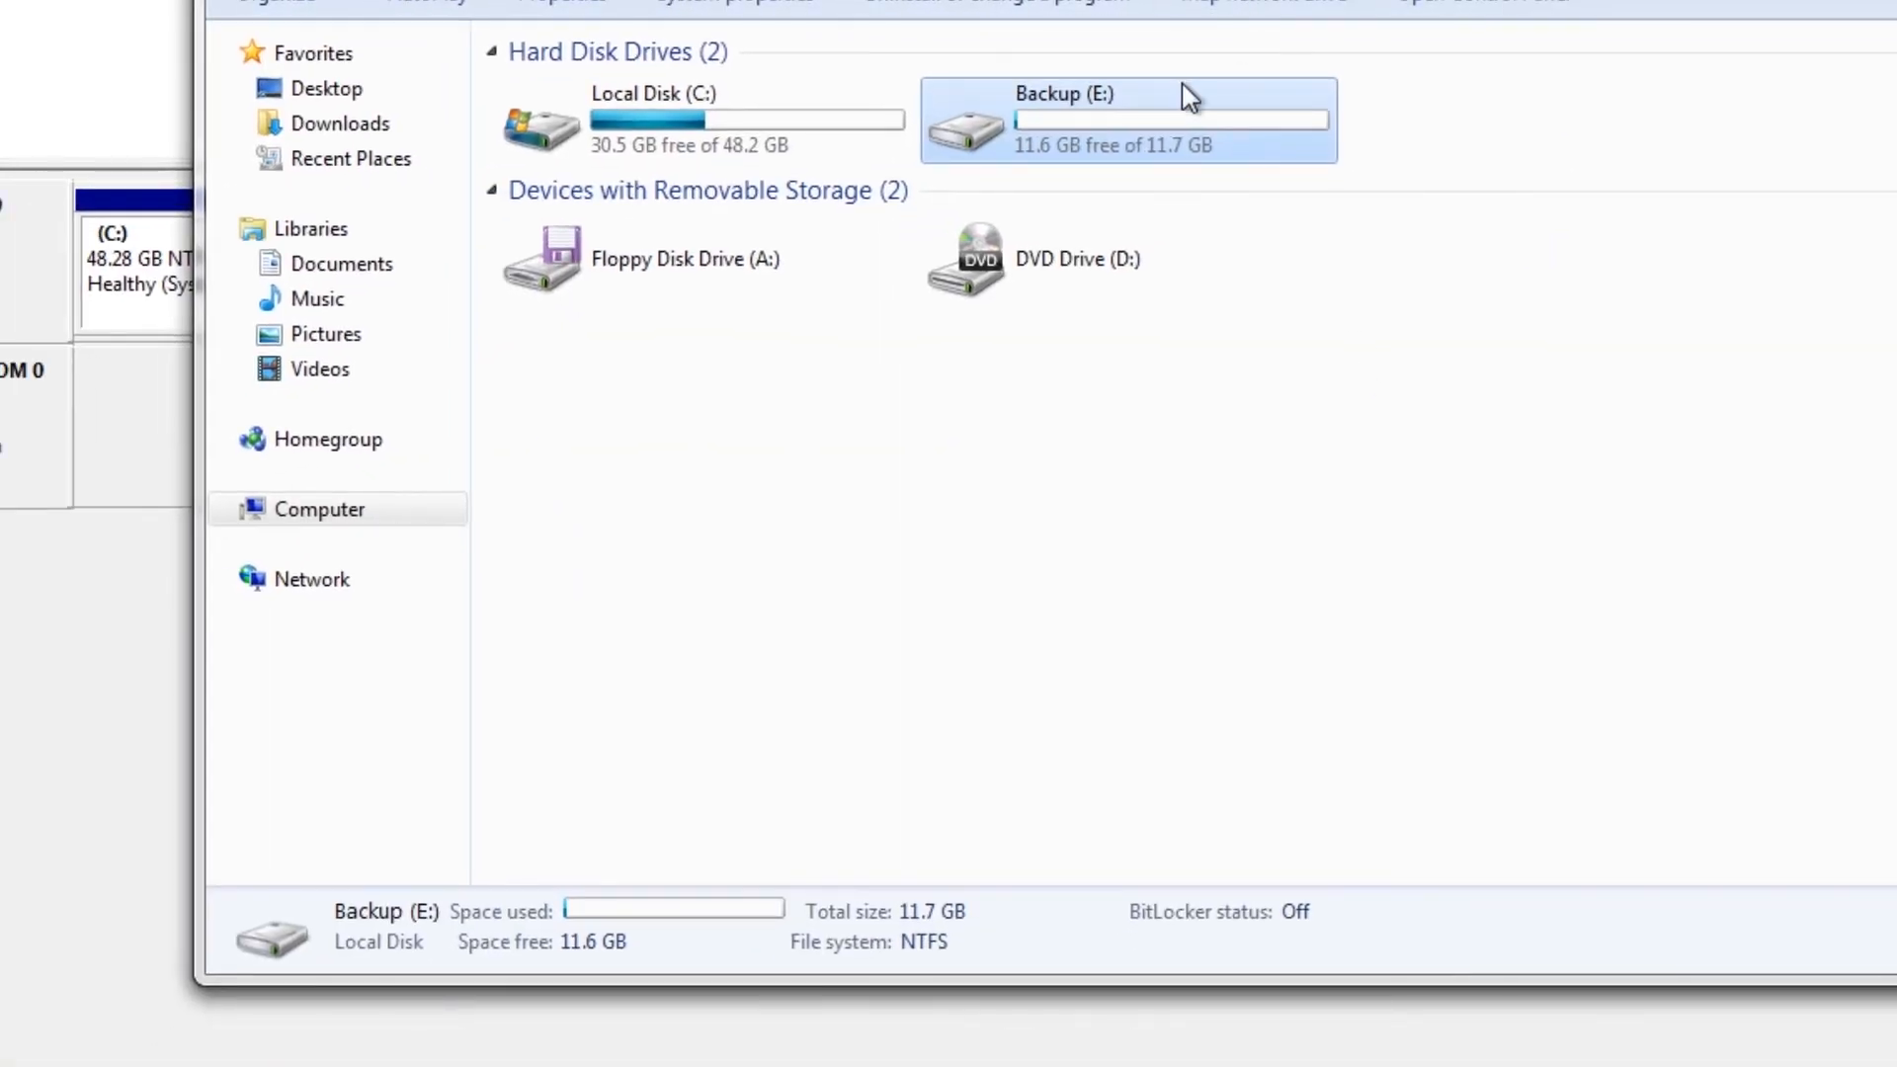
# View the format options for Backup (E:) in both Explorer and Disk Management, closing them without formatting.
pyautogui.rightClick(1182, 87)
pyautogui.click(1310, 415)
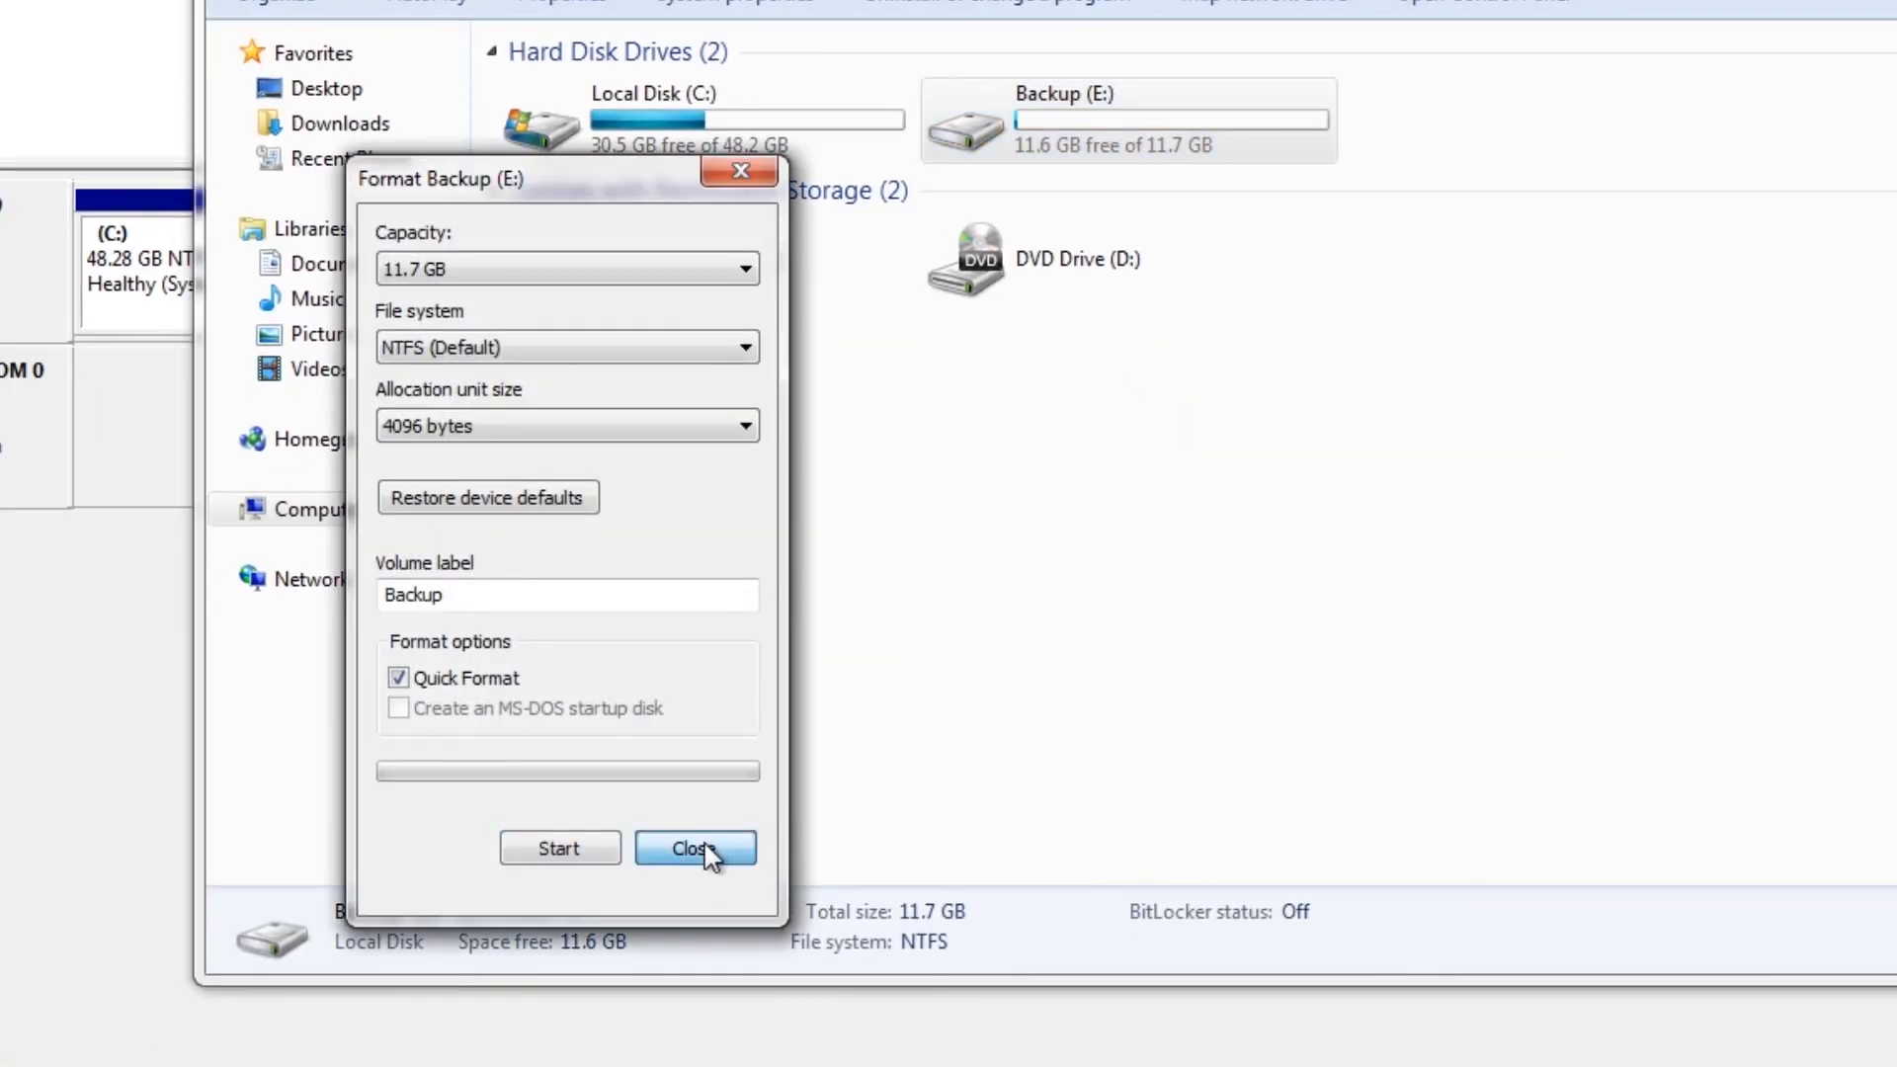
pyautogui.click(703, 849)
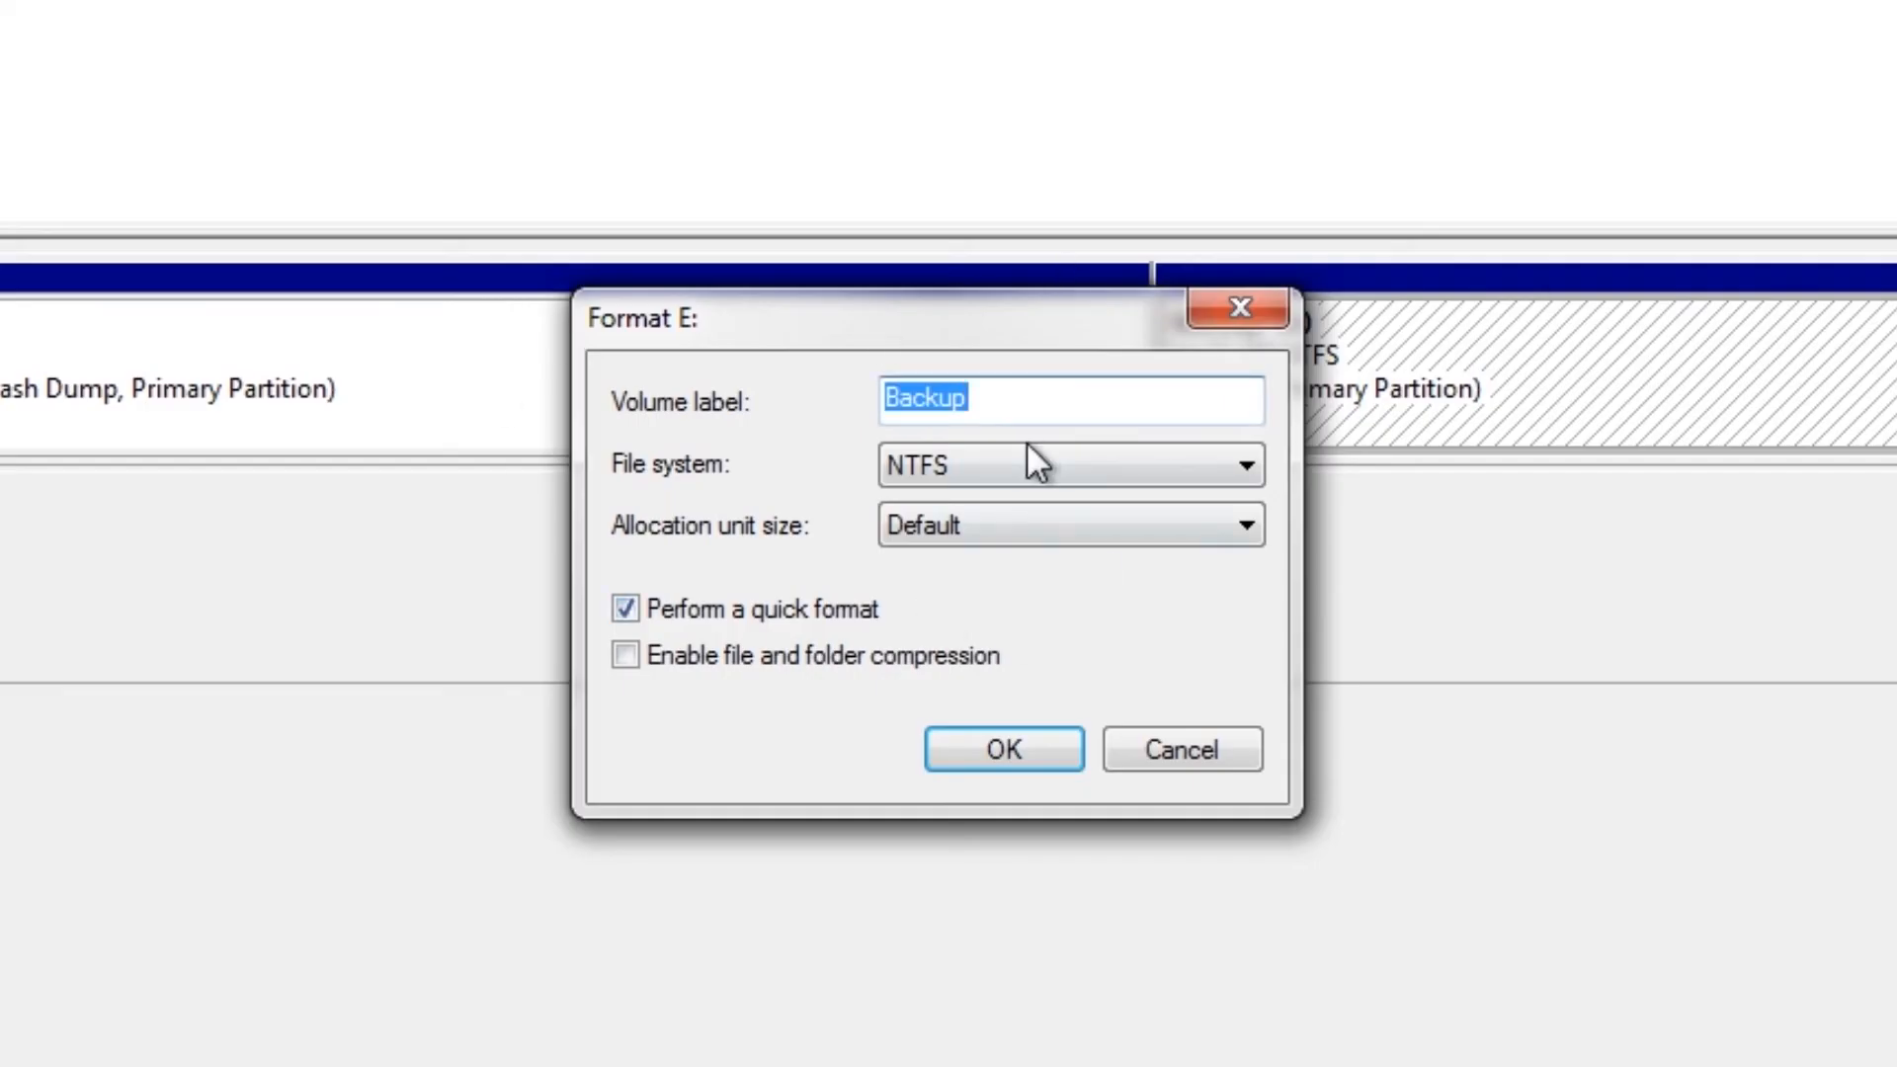
pyautogui.click(1222, 750)
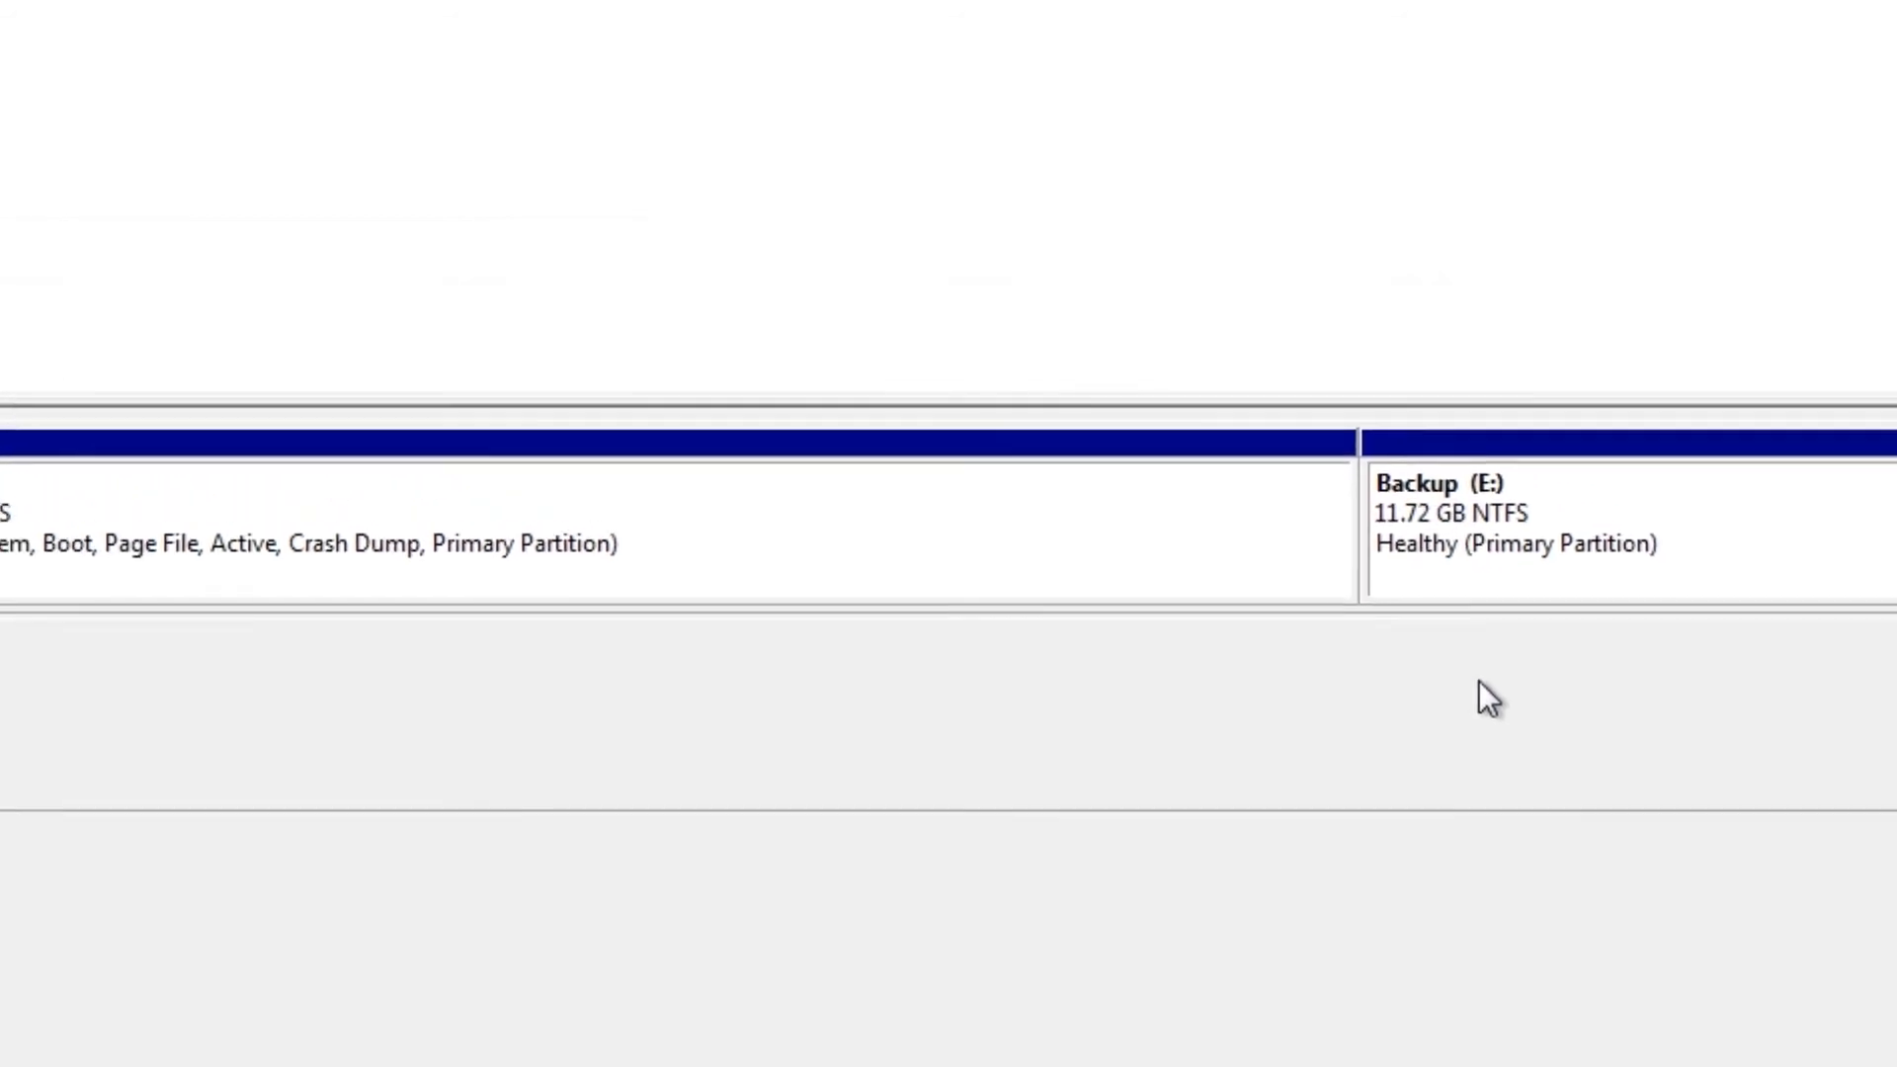